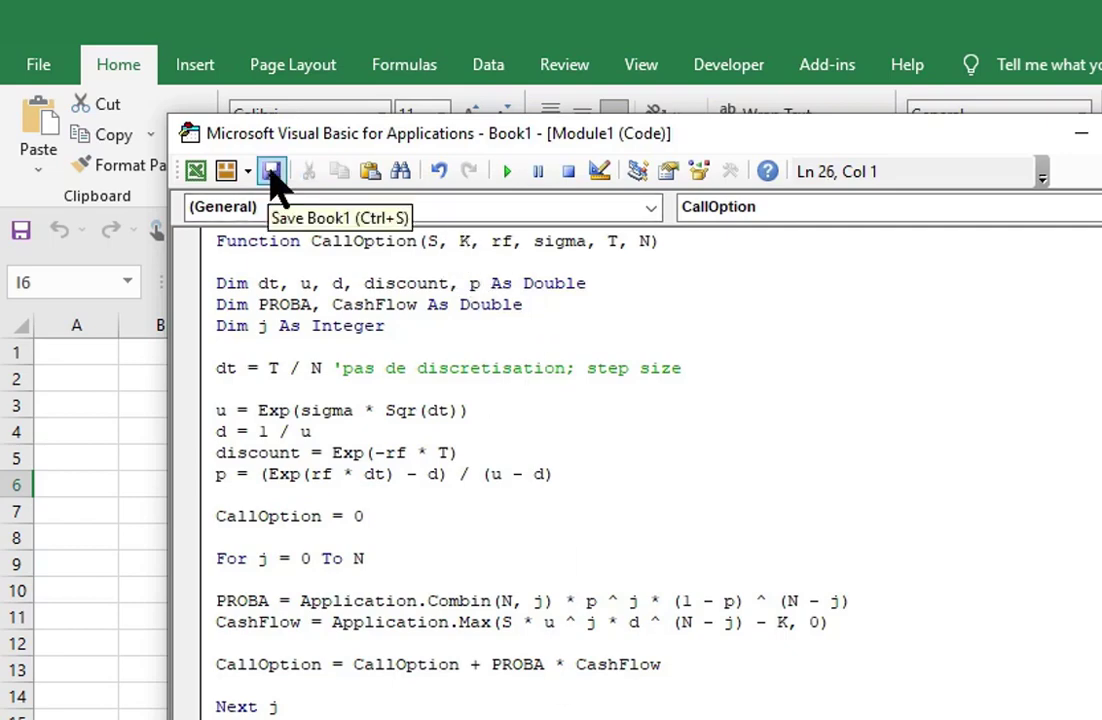
Step: Save the workbook to the Desktop as CallOption in Excel Macro-Enabled Workbook format
{"action": "left_click", "coordinate": [270, 172]}
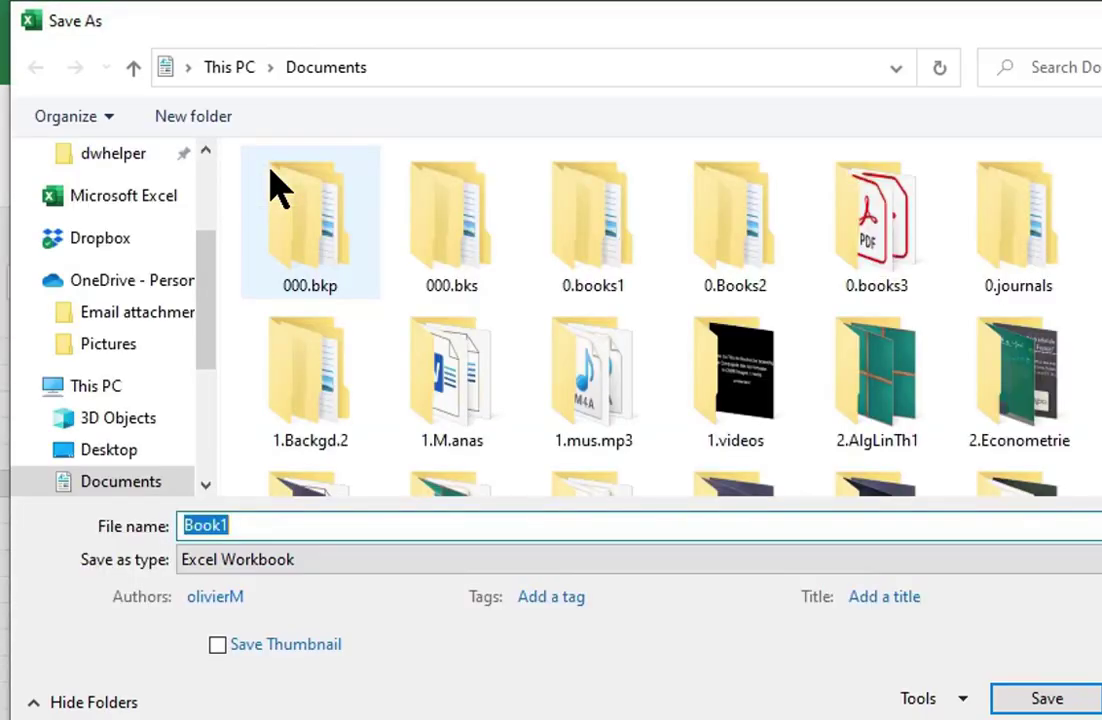
{"action": "left_click", "coordinate": [450, 572]}
{"action": "left_click", "coordinate": [450, 607]}
{"action": "scroll", "coordinate": [215, 262], "scroll_direction": "up", "scroll_amount": 2}
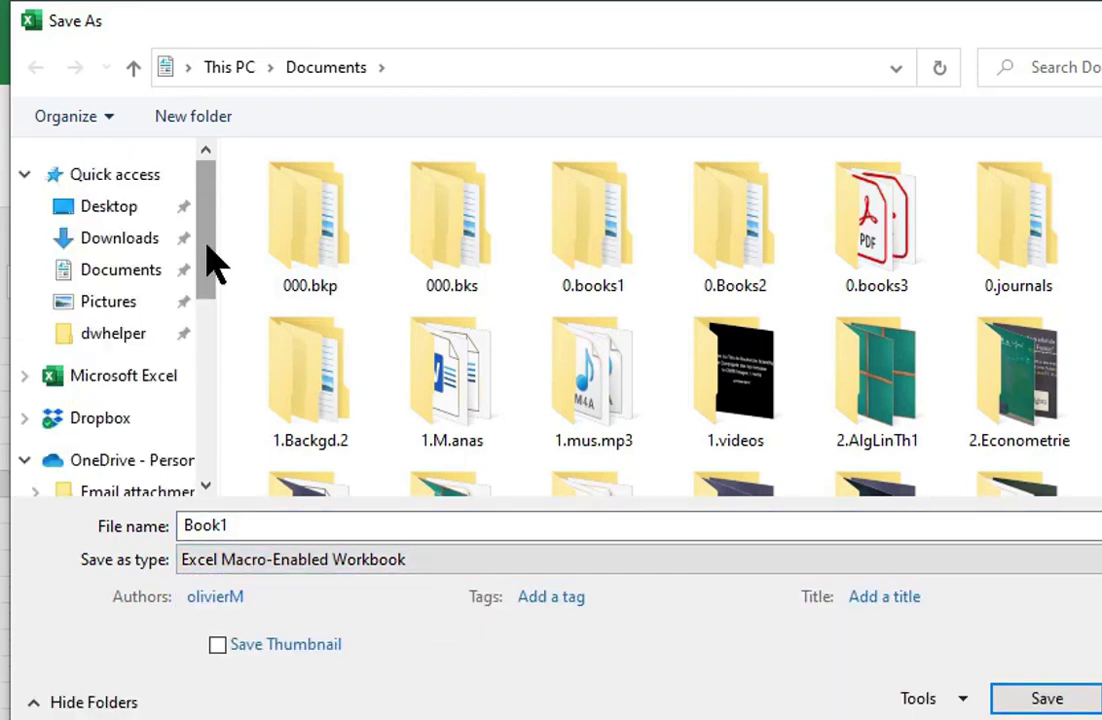
{"action": "left_click", "coordinate": [123, 216]}
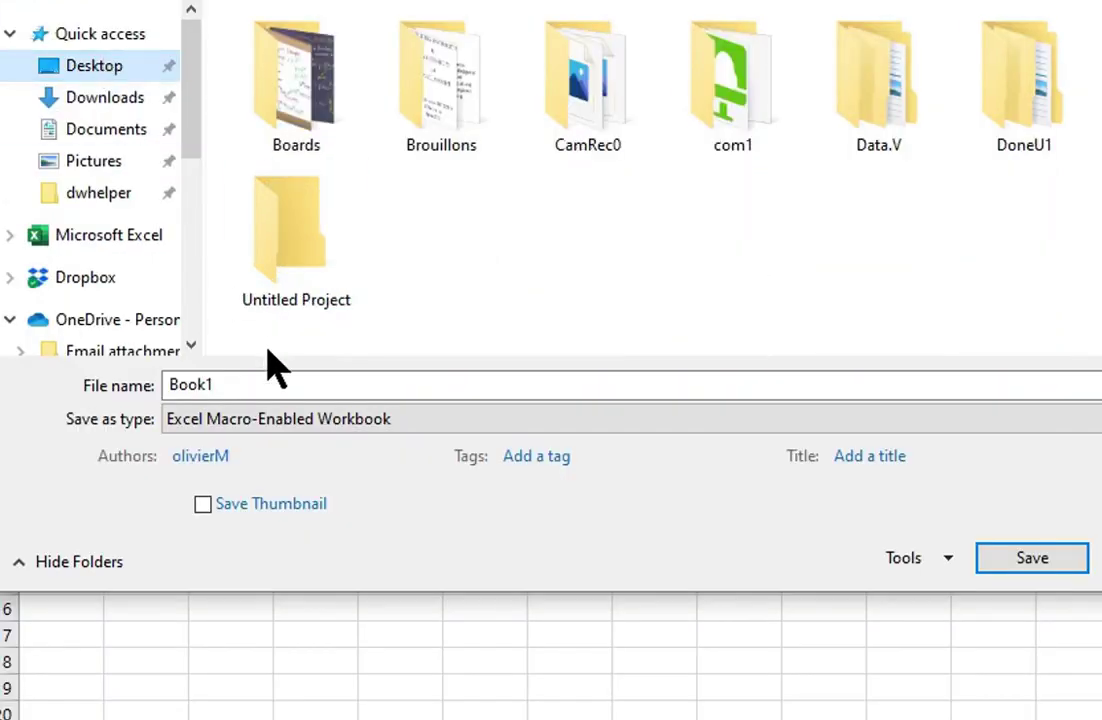
{"action": "left_click", "coordinate": [327, 392]}
{"action": "type", "text": "Call"}
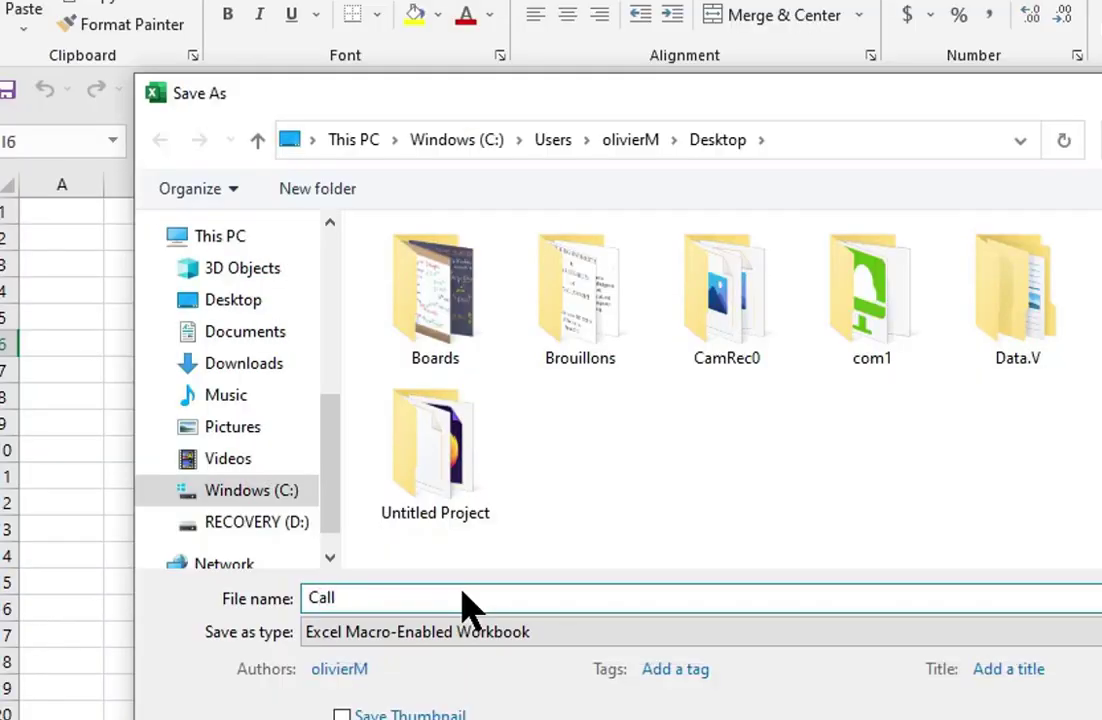
{"action": "type", "text": "Option"}
{"action": "key", "text": "Return"}
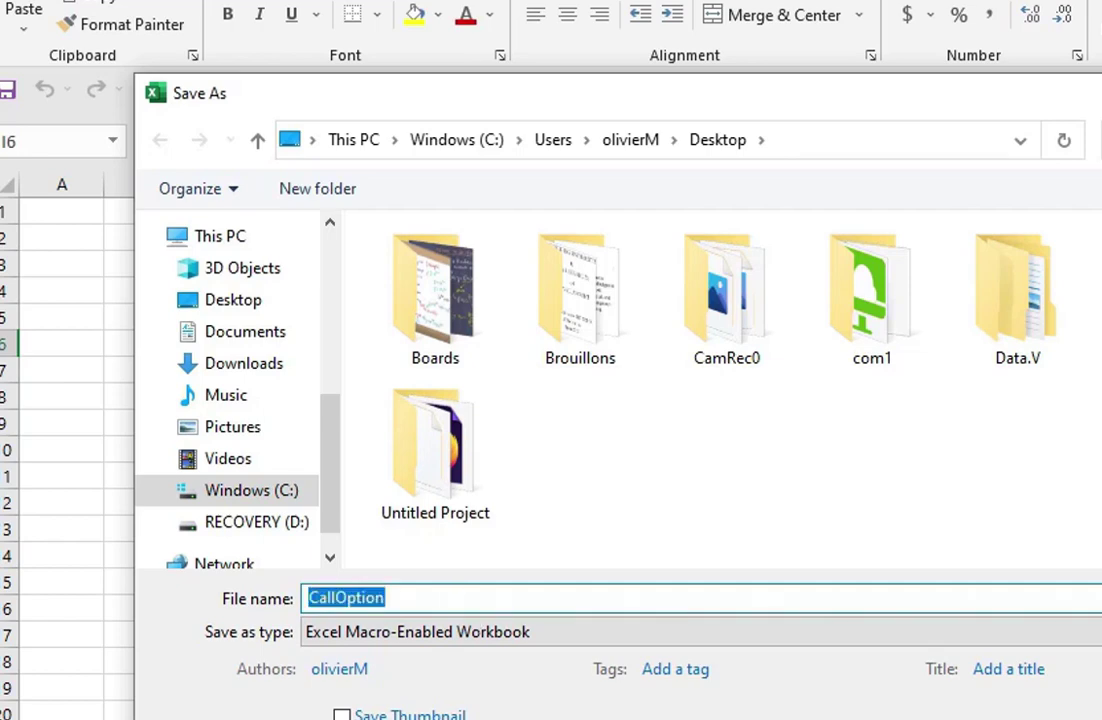
Step: Replace CallOption with temp in the zero initialisation and on both sides of the accumulation line inside the For loop
{"action": "left_click_drag", "start_coordinate": [466, 426], "coordinate": [362, 435]}
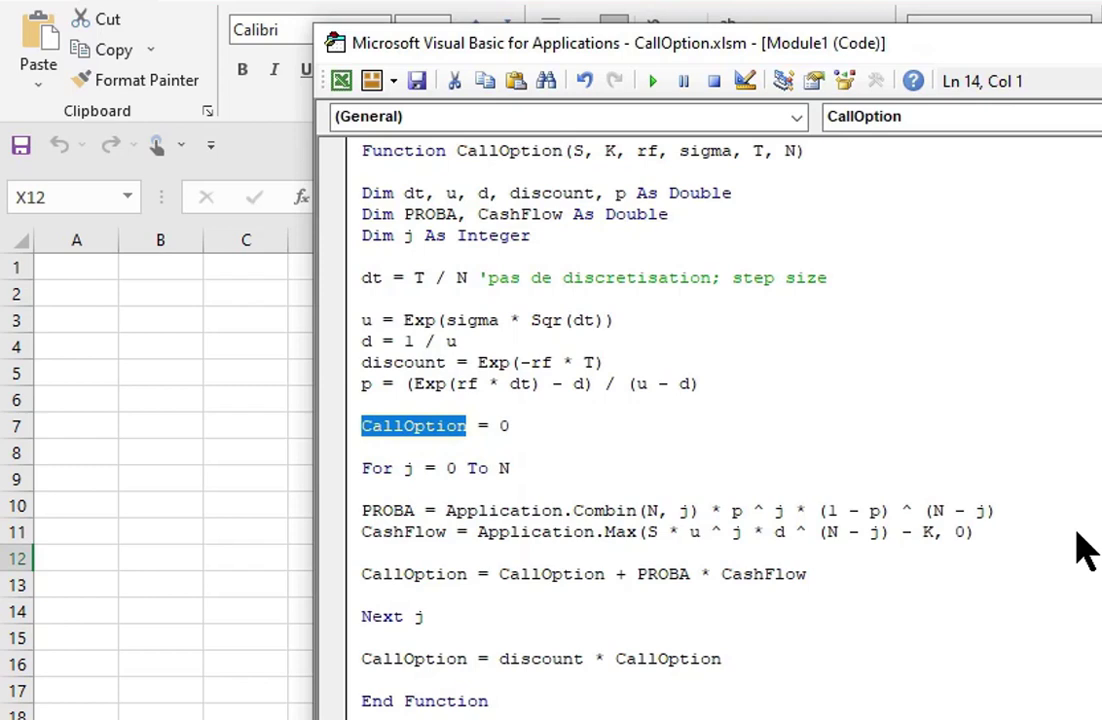
{"action": "type", "text": "temp"}
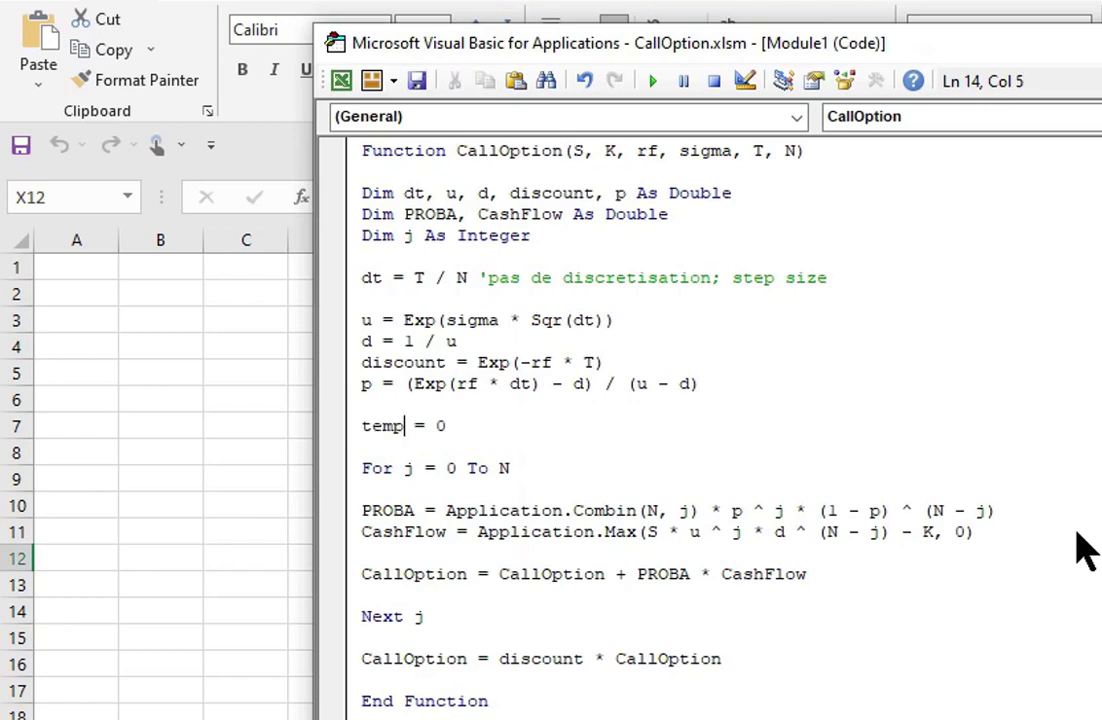
{"action": "left_click_drag", "start_coordinate": [466, 574], "coordinate": [344, 588]}
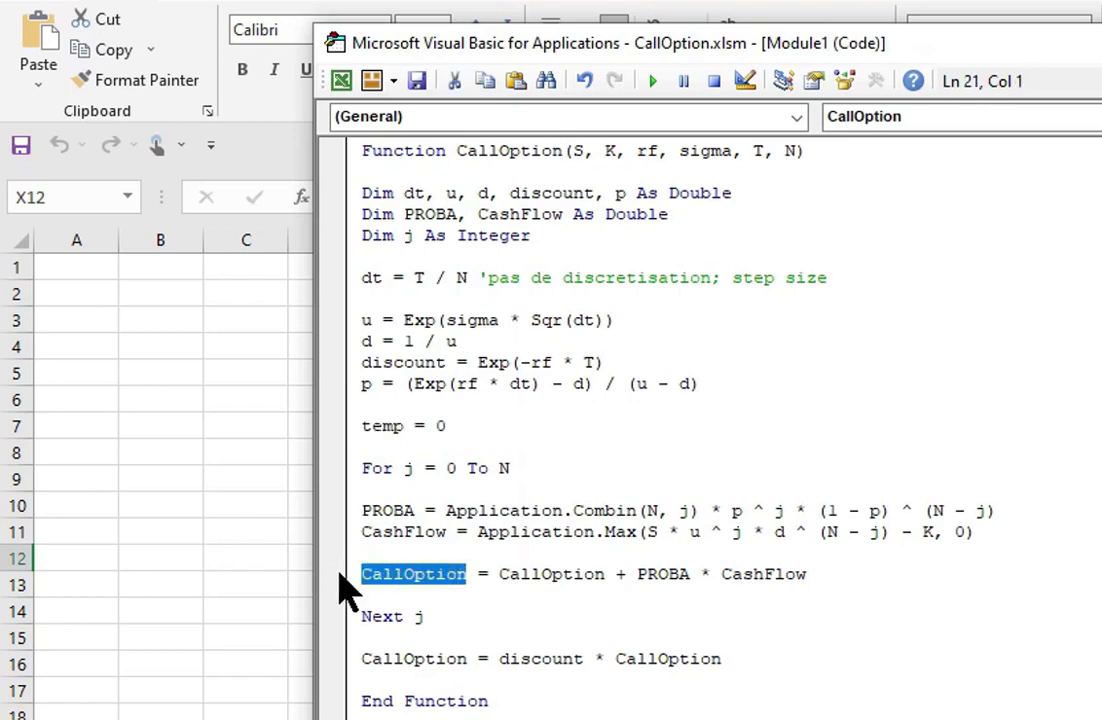
{"action": "type", "text": "temp"}
{"action": "left_click_drag", "start_coordinate": [541, 576], "coordinate": [437, 587]}
{"action": "type", "text": "temp"}
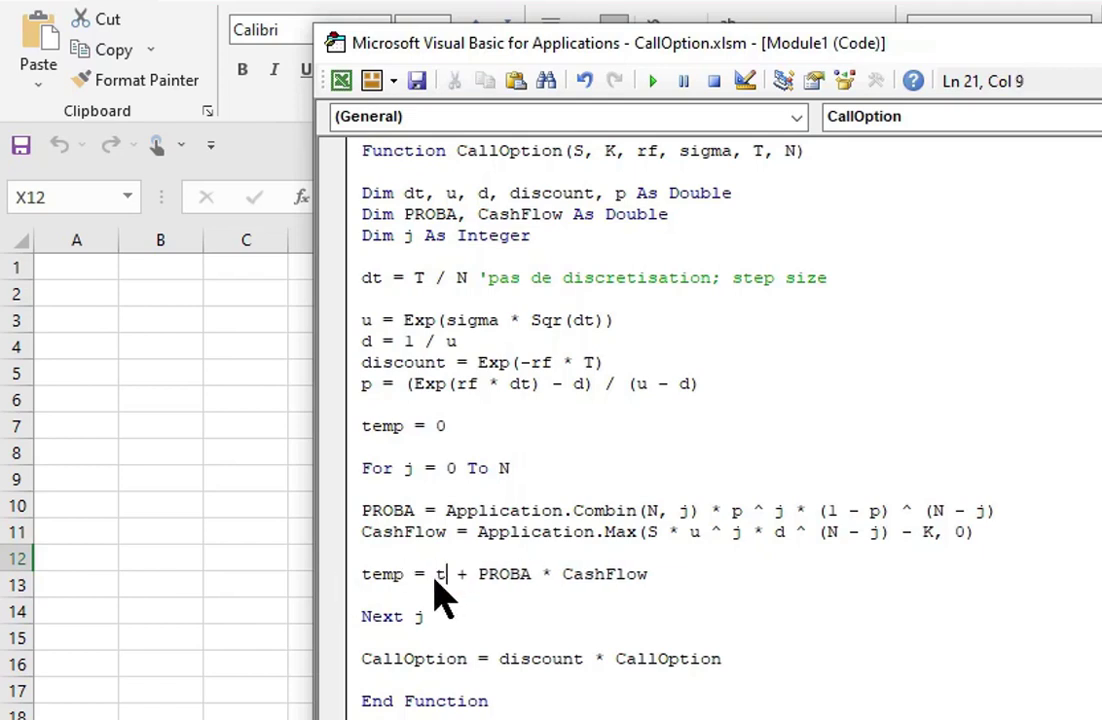
Step: Make the final CallOption line multiply discount by temp, and add temp to the Double declaration after CashFlow
{"action": "left_click_drag", "start_coordinate": [733, 660], "coordinate": [627, 676]}
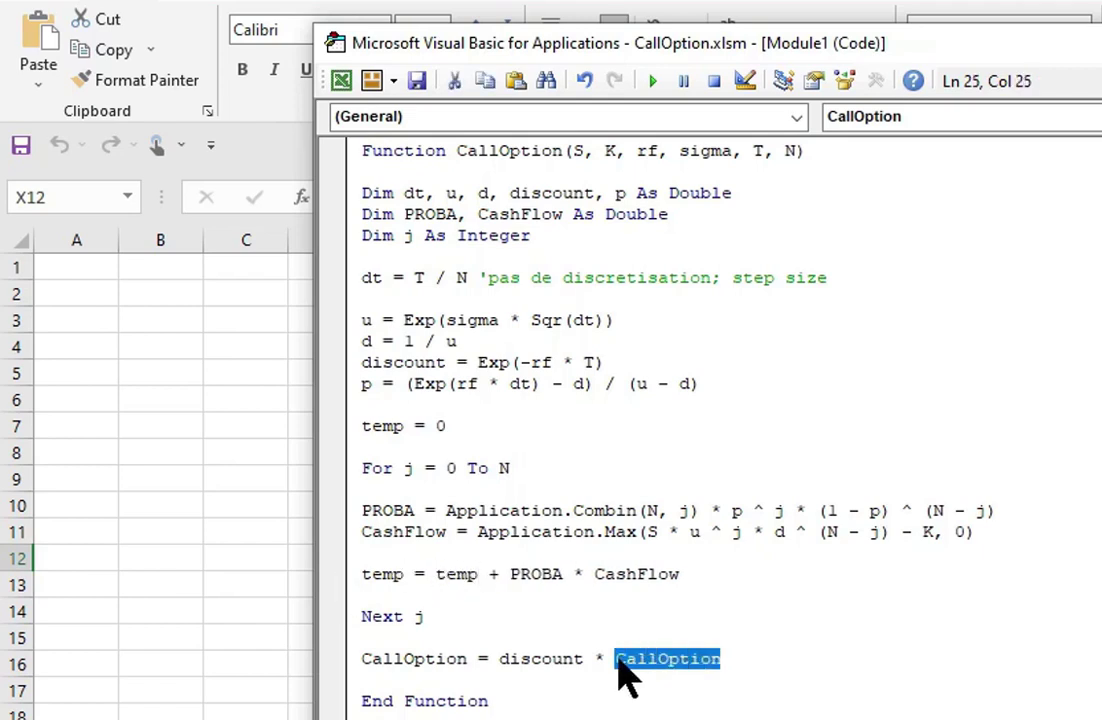
{"action": "type", "text": "temp"}
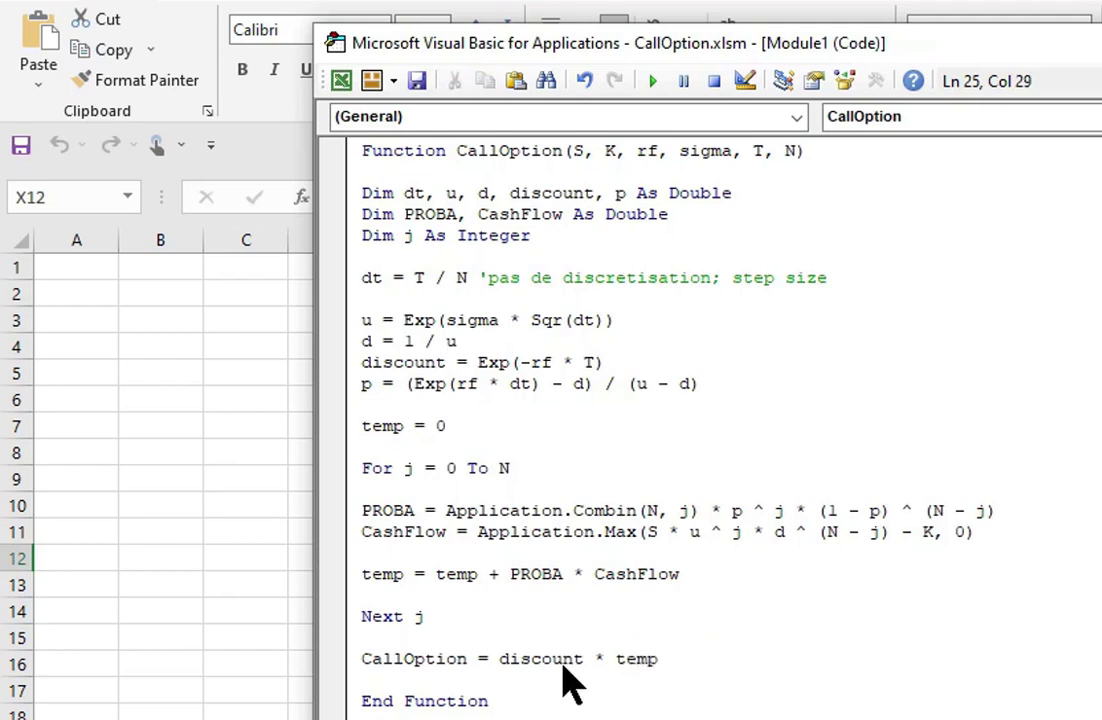
{"action": "left_click", "coordinate": [565, 214]}
{"action": "type", "text": ",temp"}
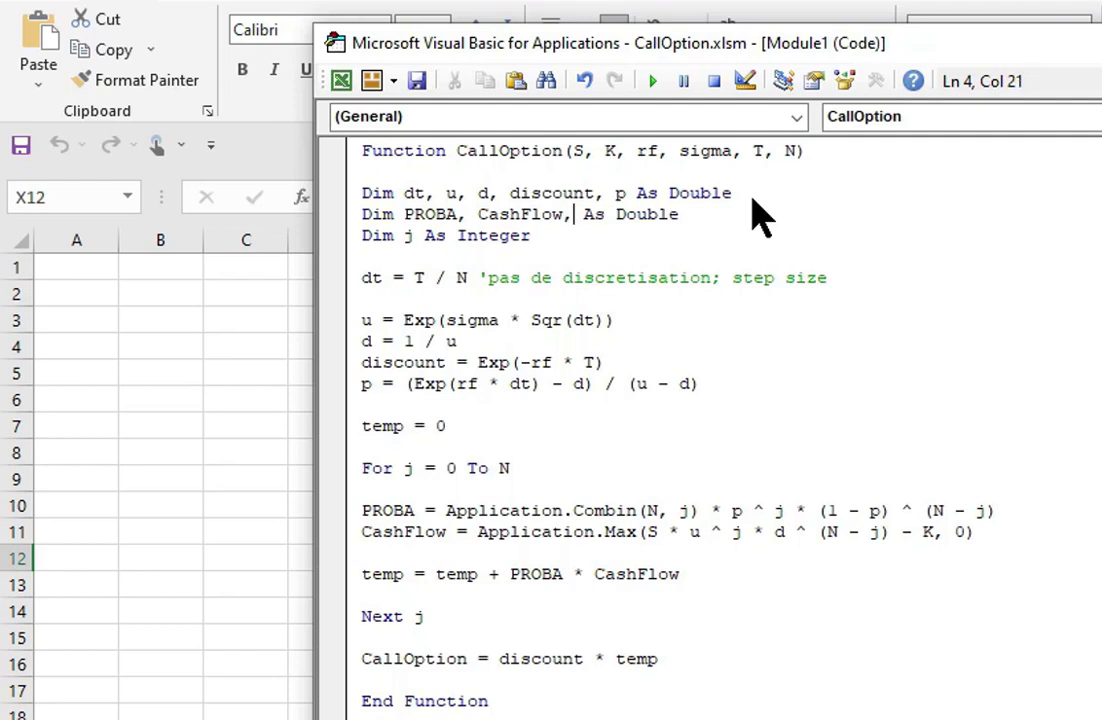
Step: Switch to the Excel worksheet and enter the label "S (stock price)" in cell B2
{"action": "key", "text": "alt+F11"}
{"action": "left_click", "coordinate": [160, 292]}
{"action": "type", "text": "S"}
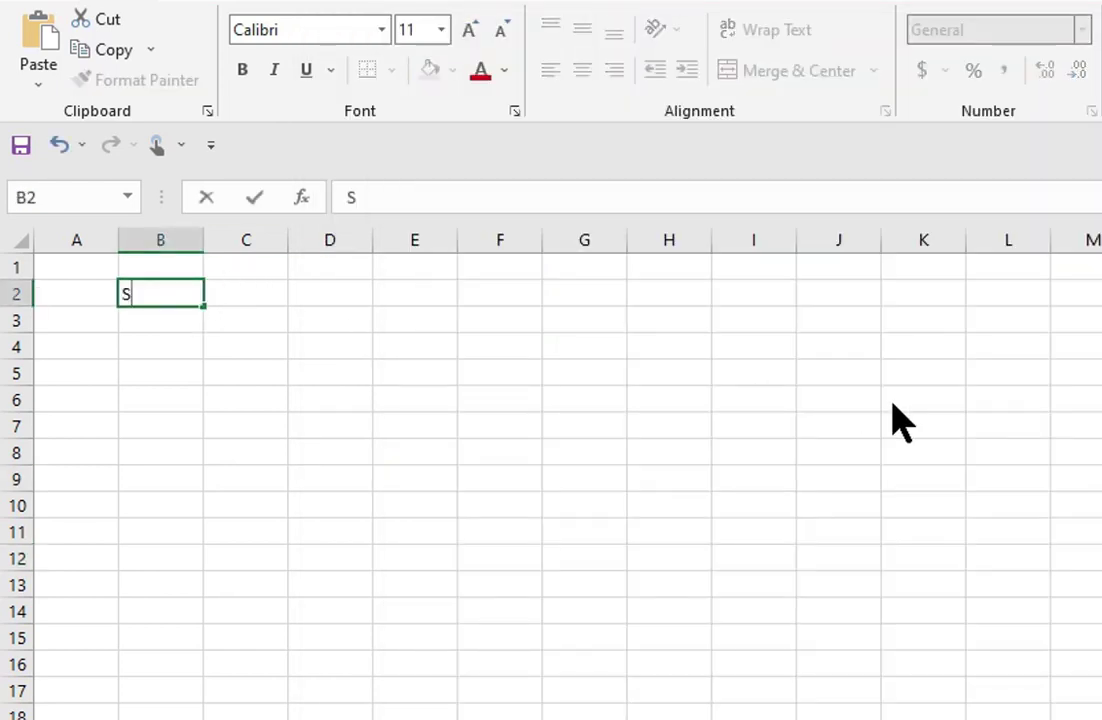
{"action": "type", "text": " (sto"}
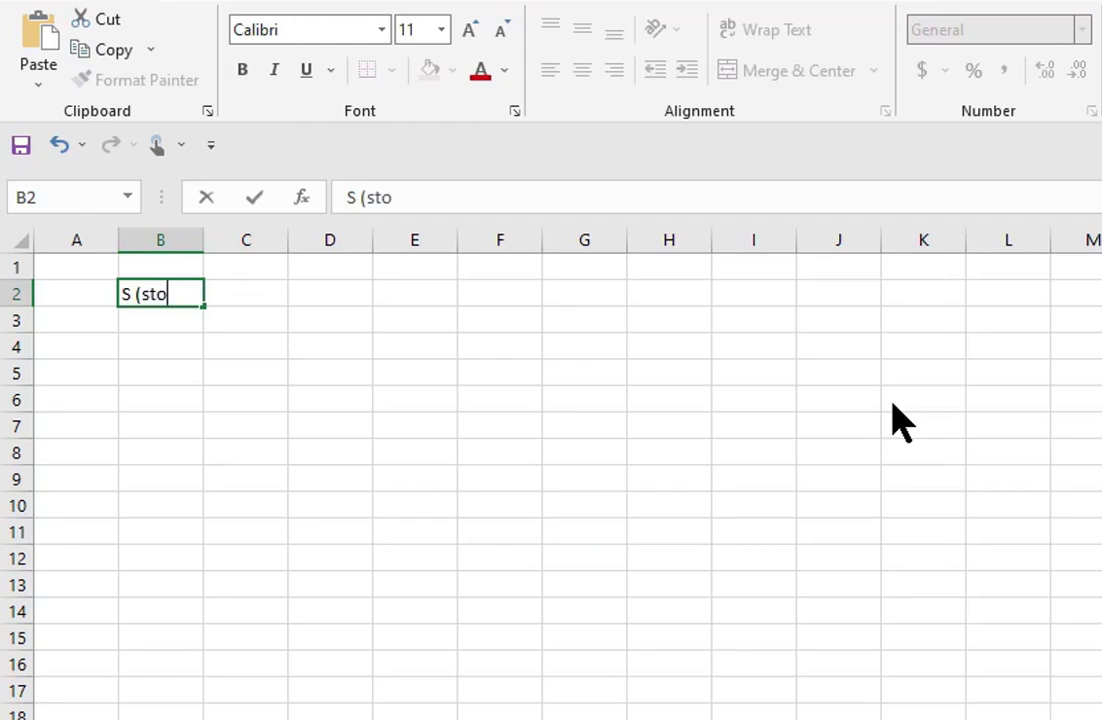
{"action": "type", "text": "ck price)"}
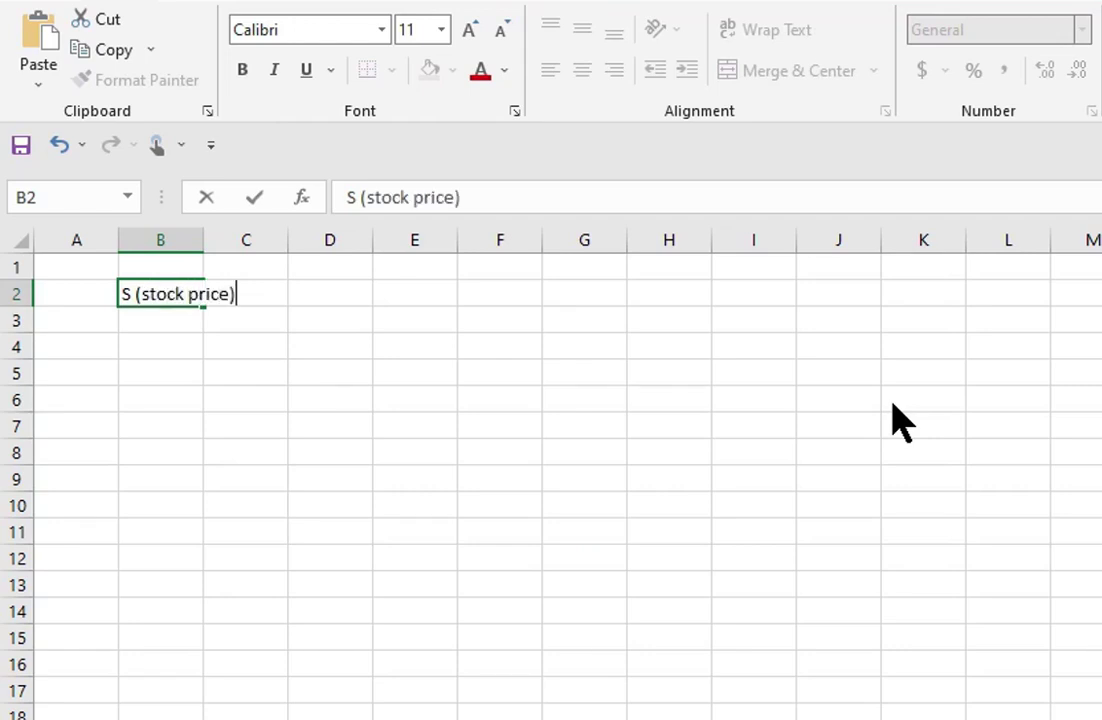
{"action": "key", "text": "Return"}
{"action": "key", "text": "Return"}
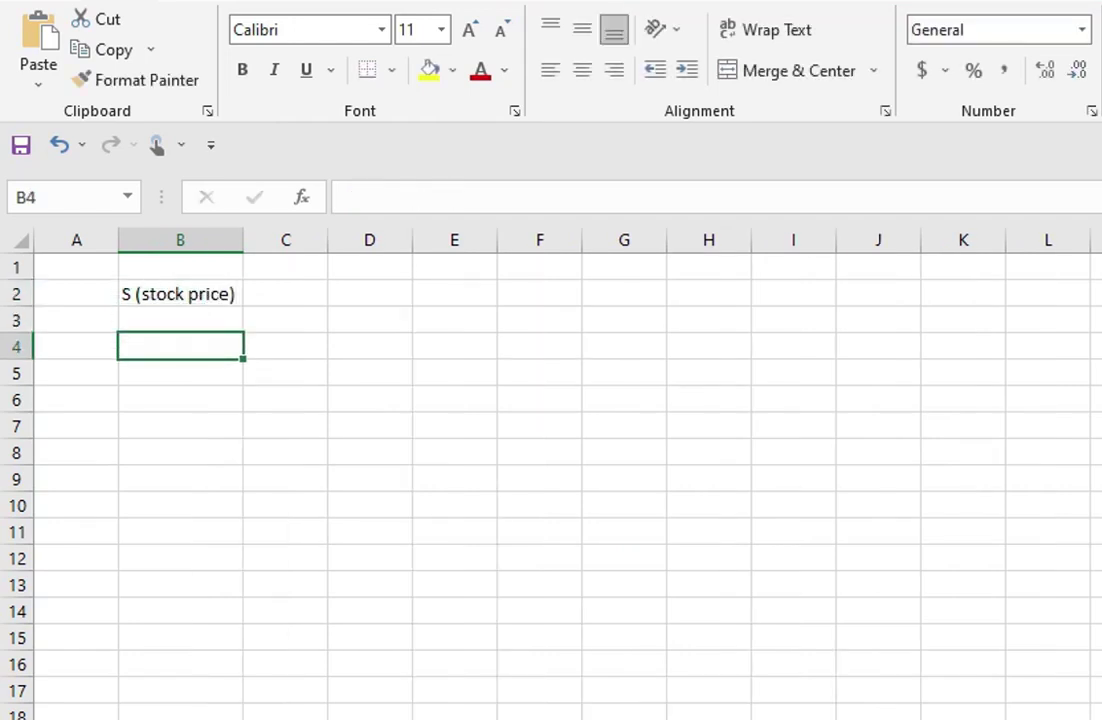
Step: Enter the labels "K (strike)" in cell B4 and "rf (risk free)" in cell B6
{"action": "type", "text": "K (strike)"}
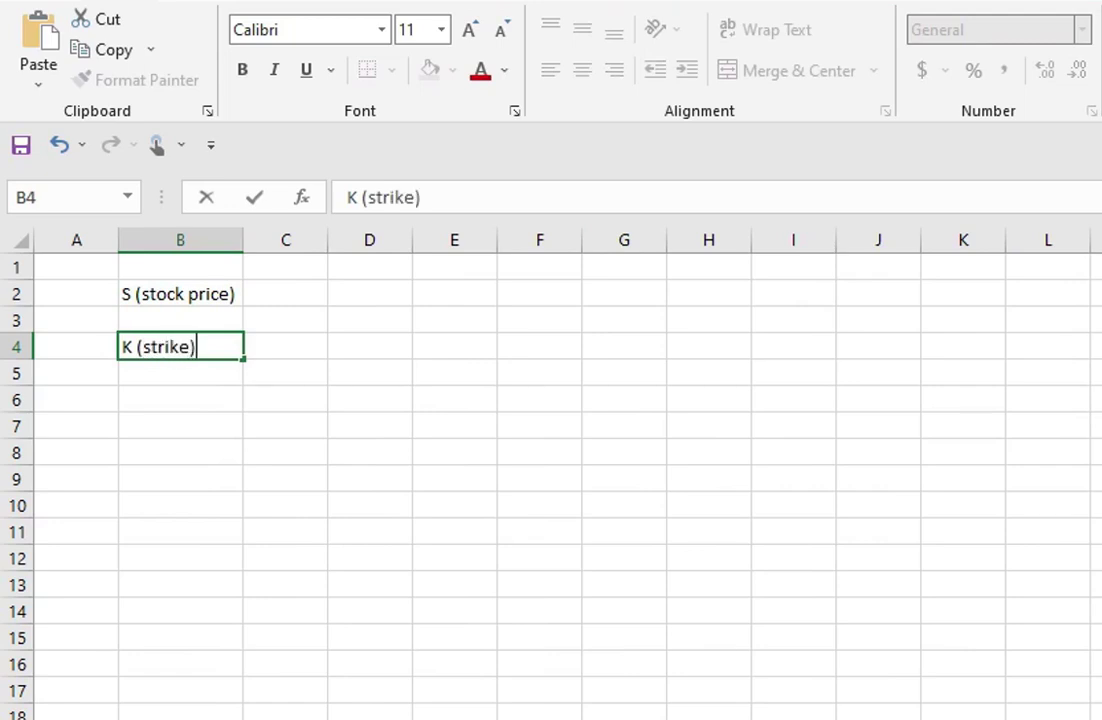
{"action": "key", "text": "Return"}
{"action": "key", "text": "Return"}
{"action": "type", "text": "rf (ris"}
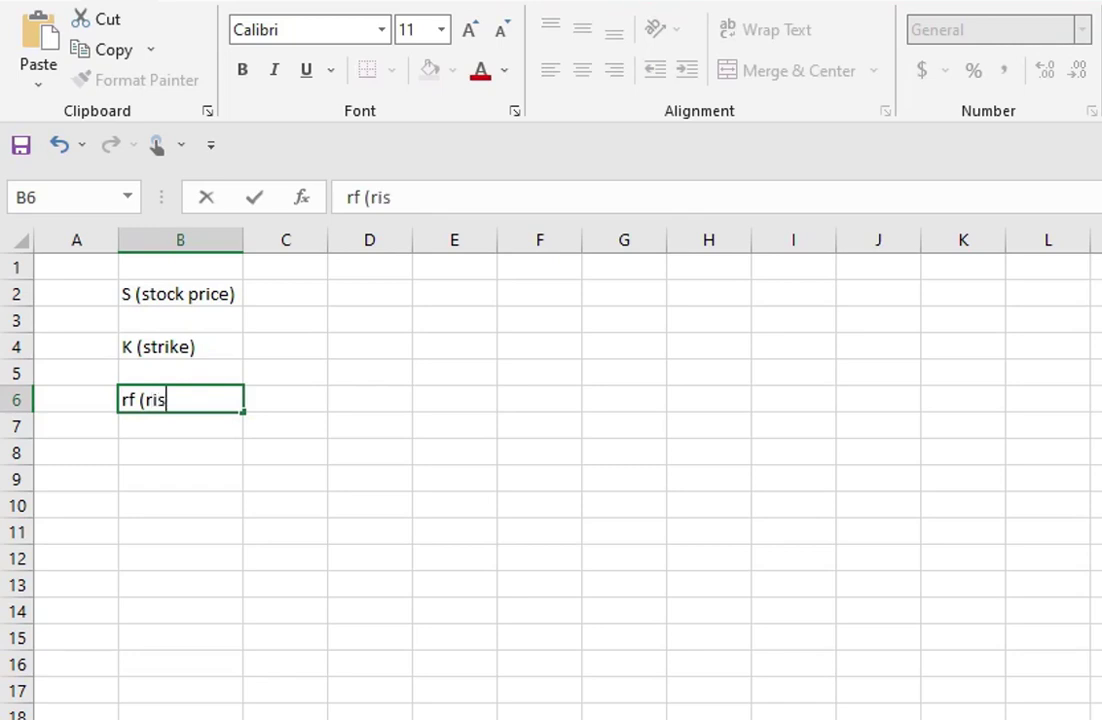
{"action": "type", "text": "k free)"}
{"action": "key", "text": "Return"}
{"action": "key", "text": "Return"}
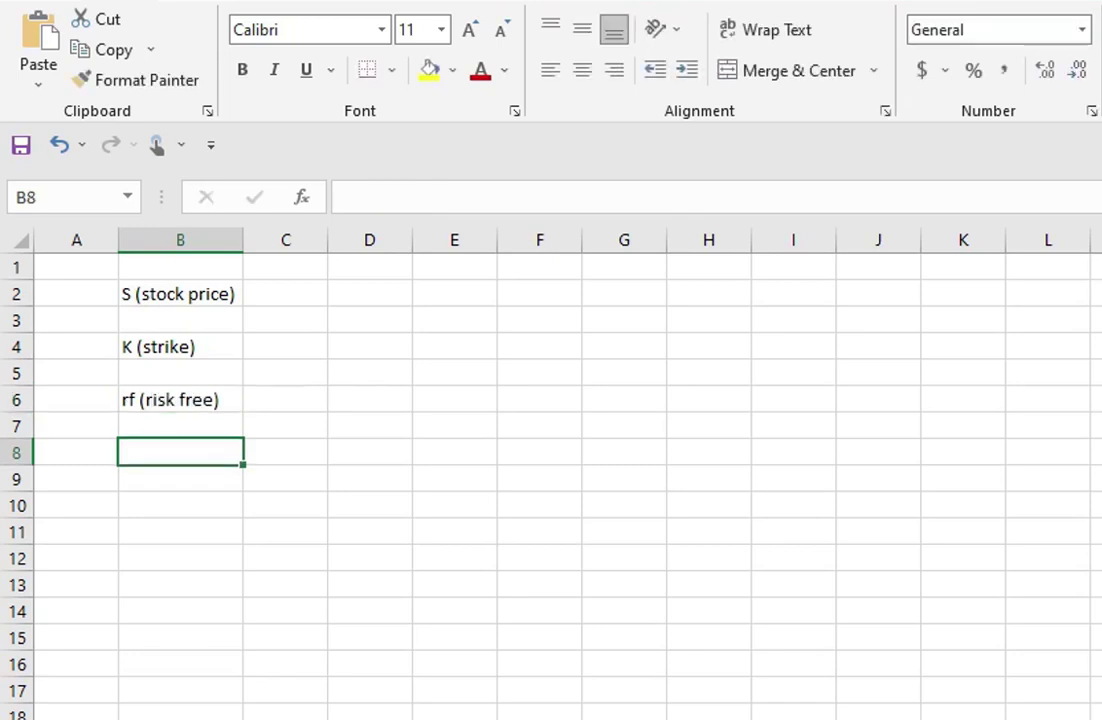
Step: Enter the label "sigma (volatility)" in cell B8
{"action": "type", "text": "sigma"}
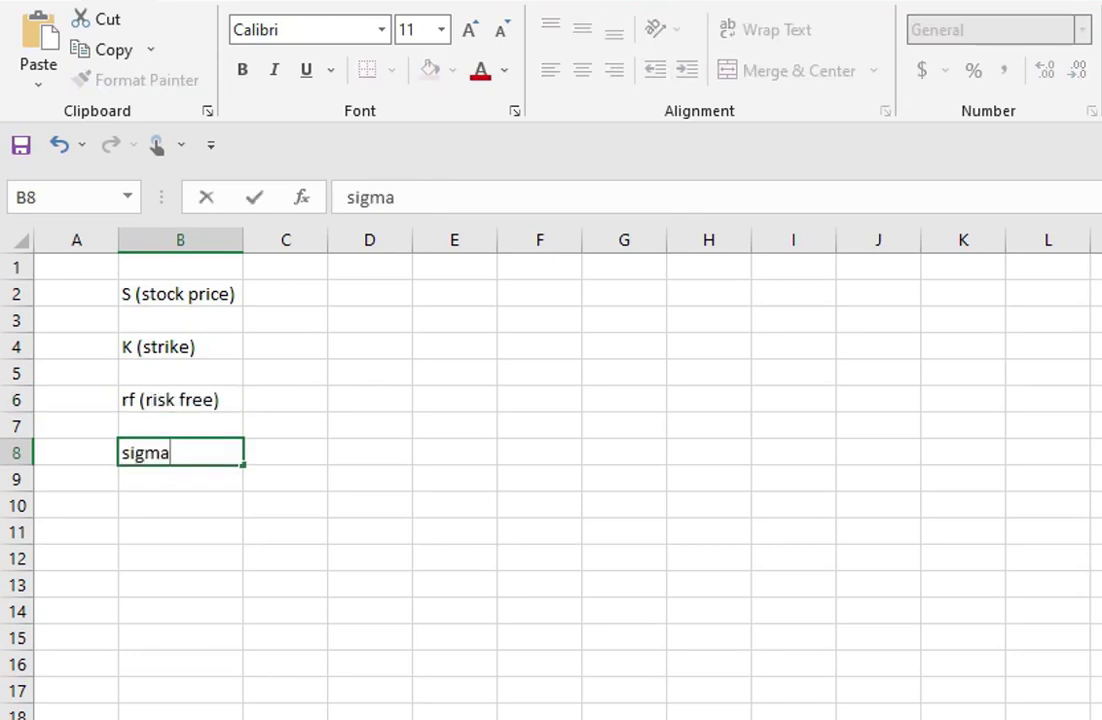
{"action": "type", "text": " (vol"}
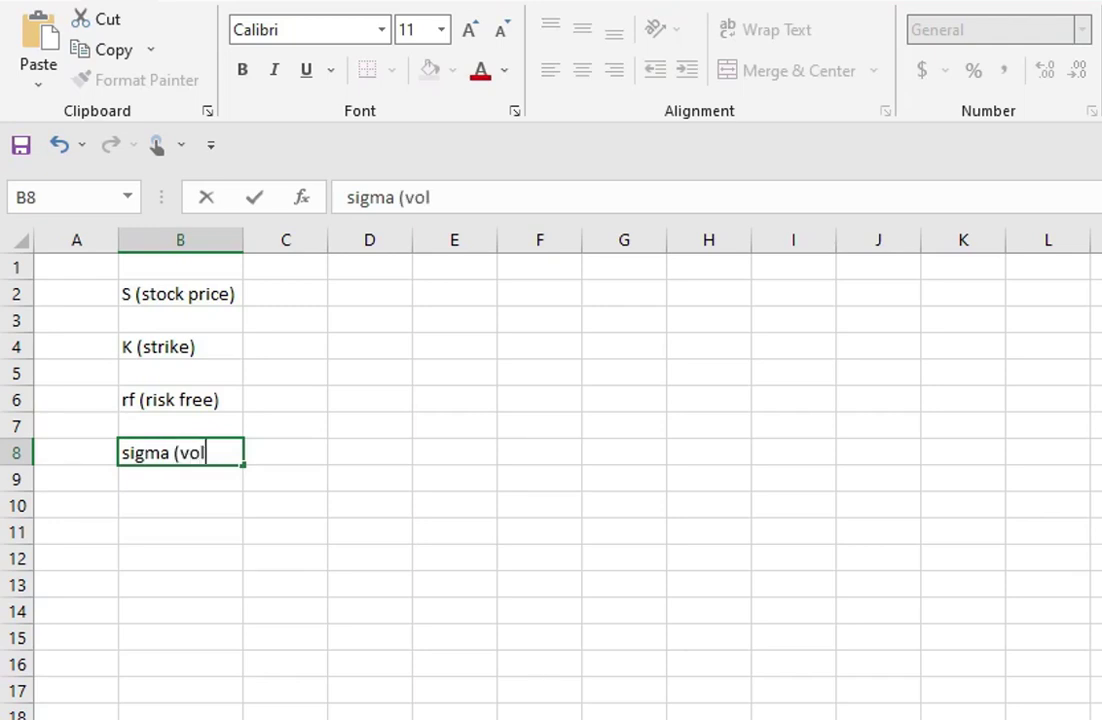
{"action": "type", "text": "atility)"}
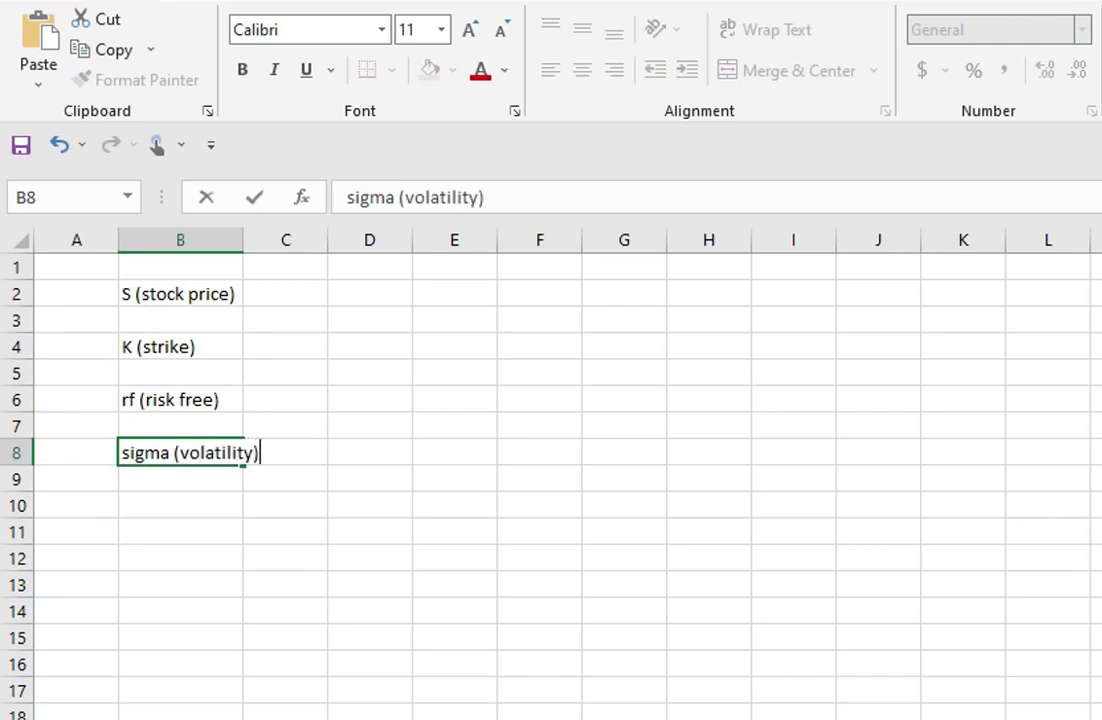
{"action": "key", "text": "Return"}
{"action": "key", "text": "Return"}
Step: Enter the labels "T (echeance)" in cell B10 and "N (periods)" in cell B12
{"action": "type", "text": "T (eche"}
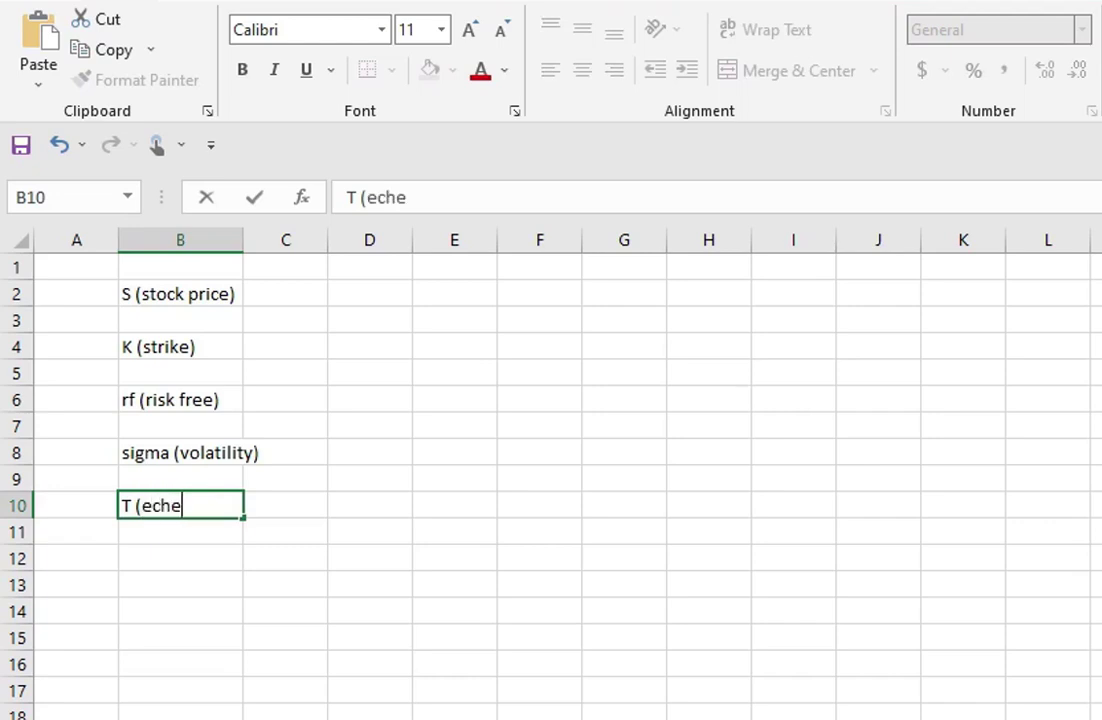
{"action": "type", "text": "ance)"}
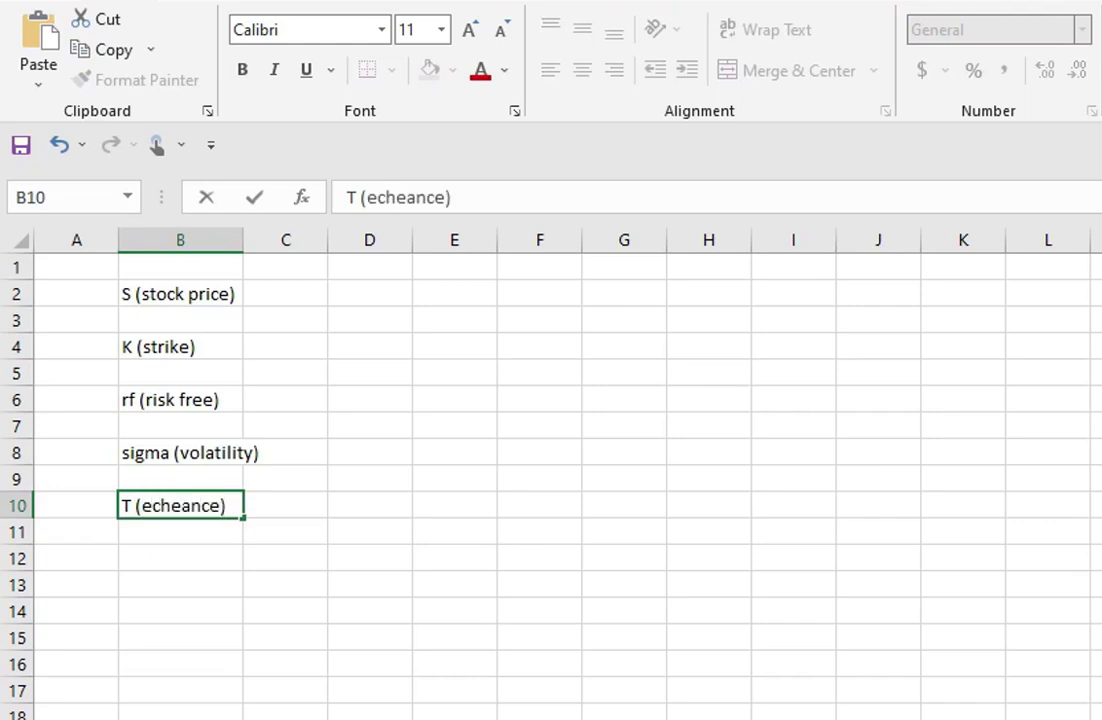
{"action": "key", "text": "Return"}
{"action": "key", "text": "Return"}
{"action": "type", "text": "N"}
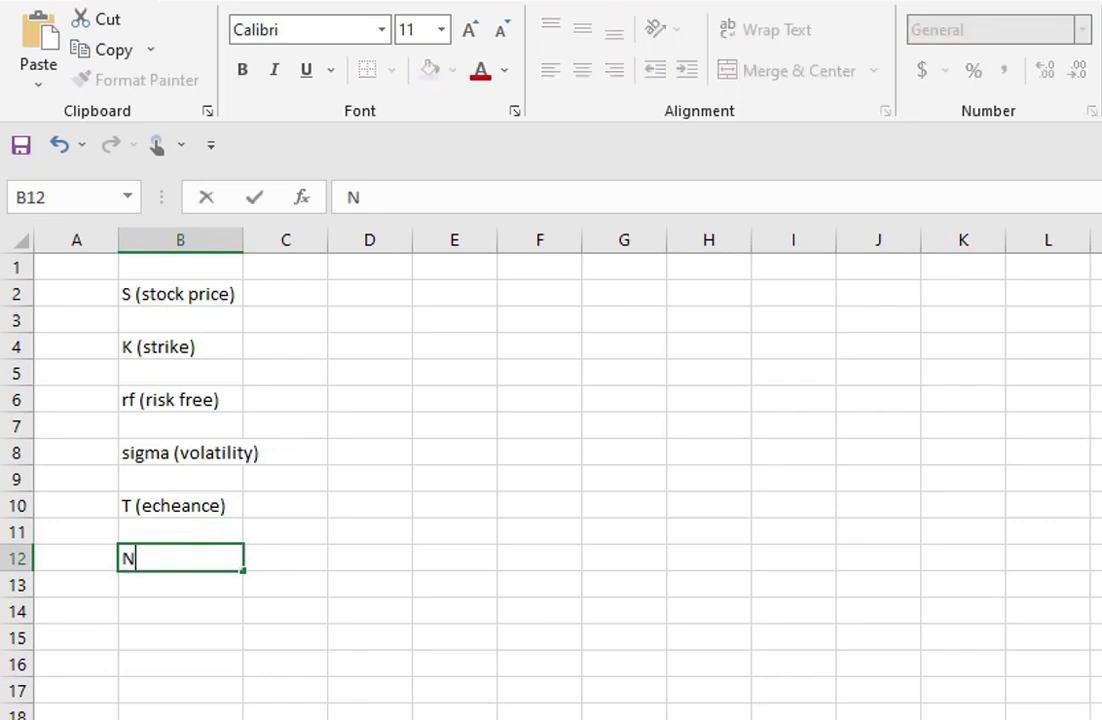
{"action": "type", "text": " (peri"}
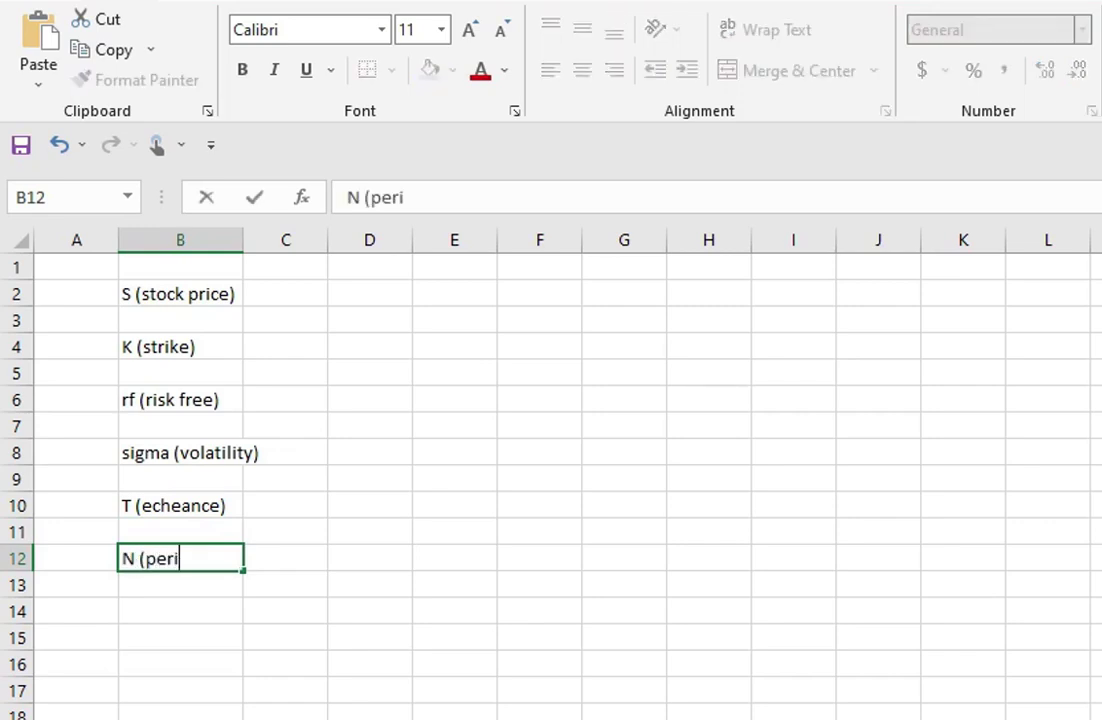
{"action": "type", "text": "ods)"}
Step: Change the label in cell B10 to "T (duration)"
{"action": "key", "text": "Up"}
{"action": "key", "text": "Up"}
{"action": "key", "text": "F2"}
{"action": "key", "text": "BackSpace"}
{"action": "key", "text": "BackSpace"}
{"action": "key", "text": "BackSpace"}
{"action": "key", "text": "BackSpace"}
{"action": "key", "text": "BackSpace"}
{"action": "key", "text": "BackSpace"}
{"action": "key", "text": "BackSpace"}
{"action": "key", "text": "BackSpace"}
{"action": "key", "text": "BackSpace"}
{"action": "type", "text": "duration"}
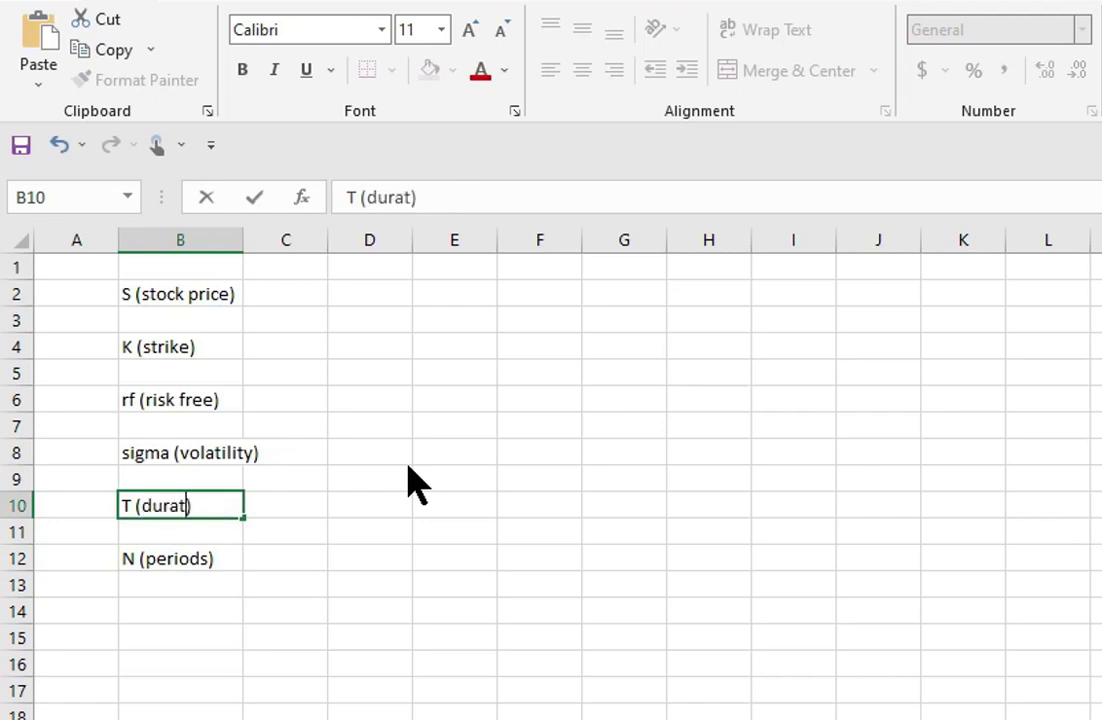
{"action": "left_click", "coordinate": [300, 400]}
Step: Autofit column B to its labels and set the font of B2:C14 to Times New Roman
{"action": "double_click", "coordinate": [243, 240]}
{"action": "left_click_drag", "start_coordinate": [141, 287], "coordinate": [309, 611]}
{"action": "left_click", "coordinate": [310, 29]}
{"action": "type", "text": "Times New Roman"}
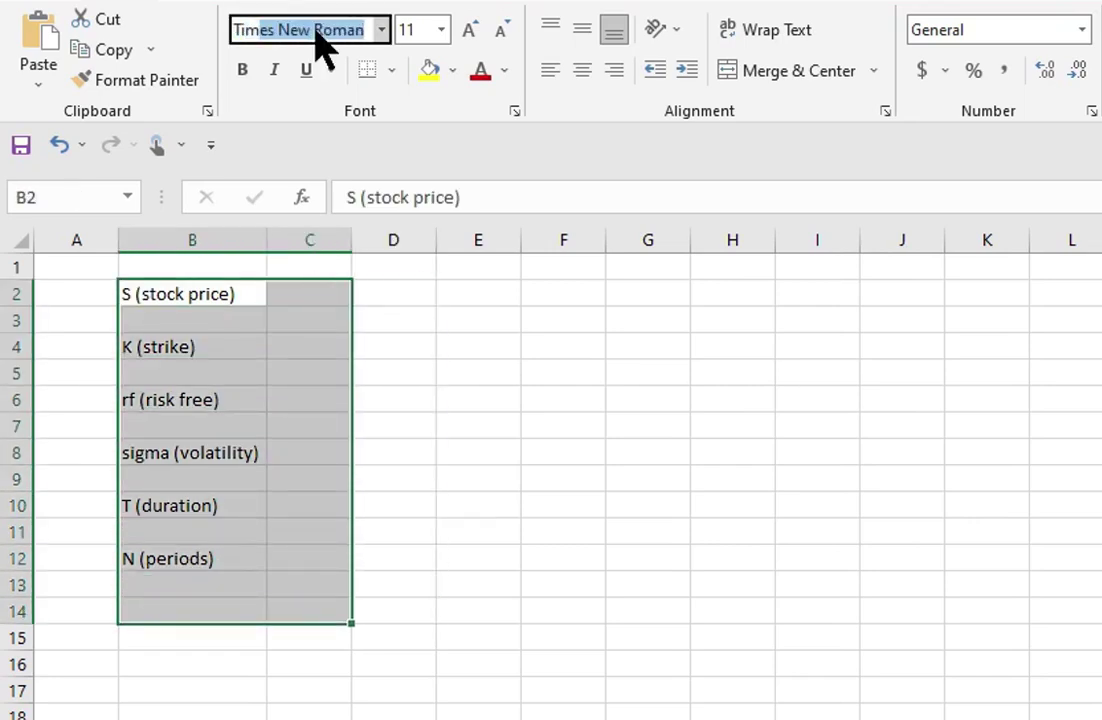
{"action": "key", "text": "Return"}
Step: Fill the label cells B2:B12 with yellow
{"action": "left_click_drag", "start_coordinate": [160, 300], "coordinate": [185, 560]}
{"action": "left_click", "coordinate": [430, 70]}
{"action": "left_click", "coordinate": [575, 398]}
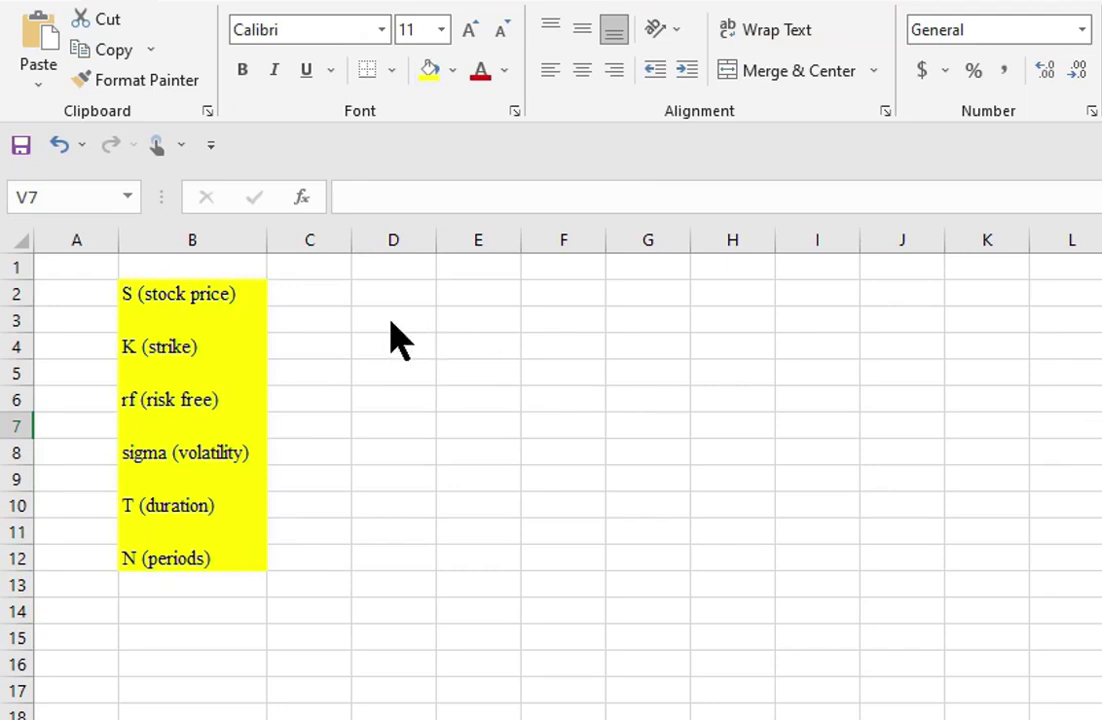
Step: Enter the stock price 13 in C2, the strike 11.5 in C4 and the risk-free rate 0.07 in C6
{"action": "double_click", "coordinate": [330, 296]}
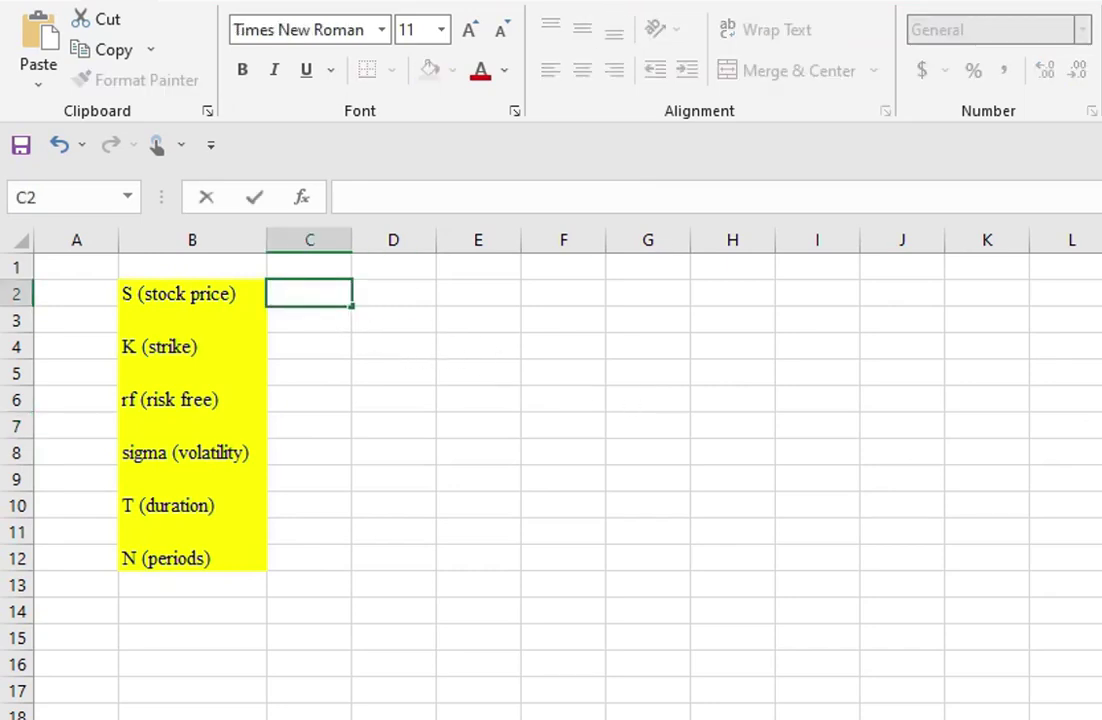
{"action": "type", "text": "13"}
{"action": "left_click", "coordinate": [327, 349]}
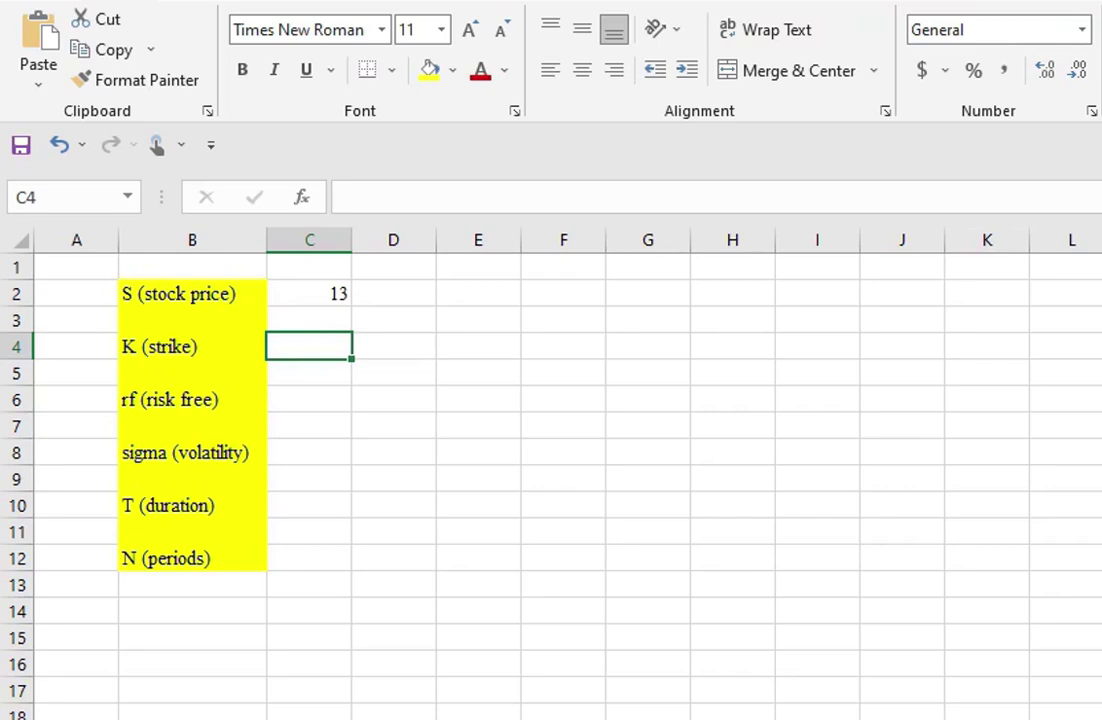
{"action": "type", "text": "11.5"}
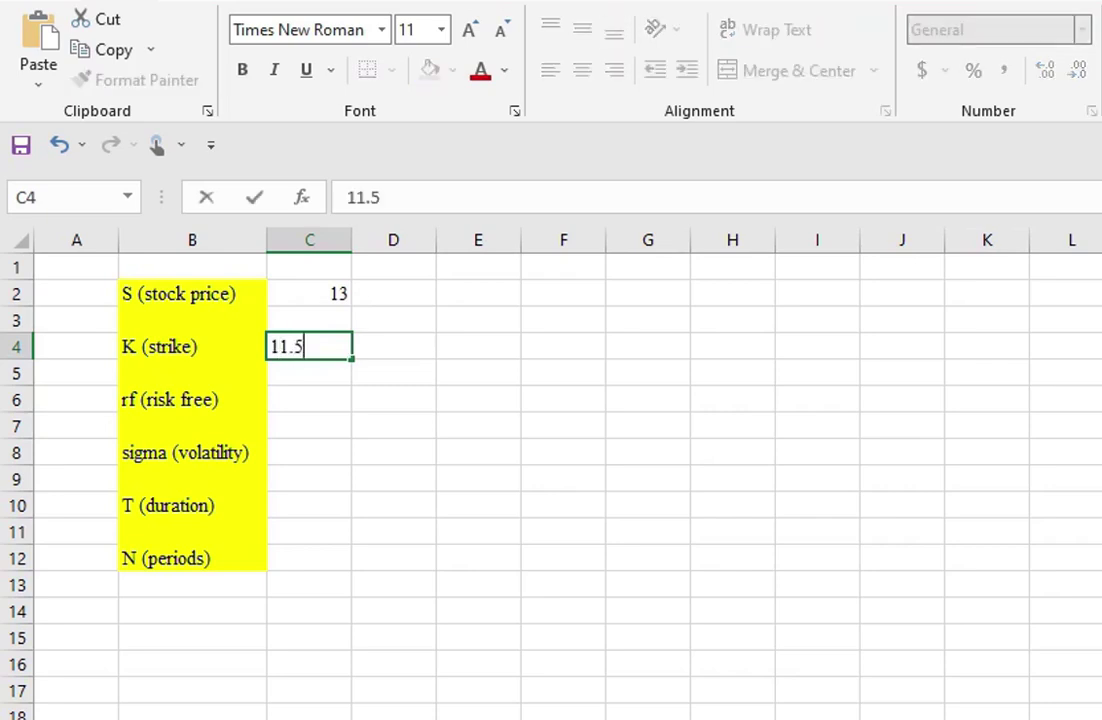
{"action": "left_click", "coordinate": [309, 399]}
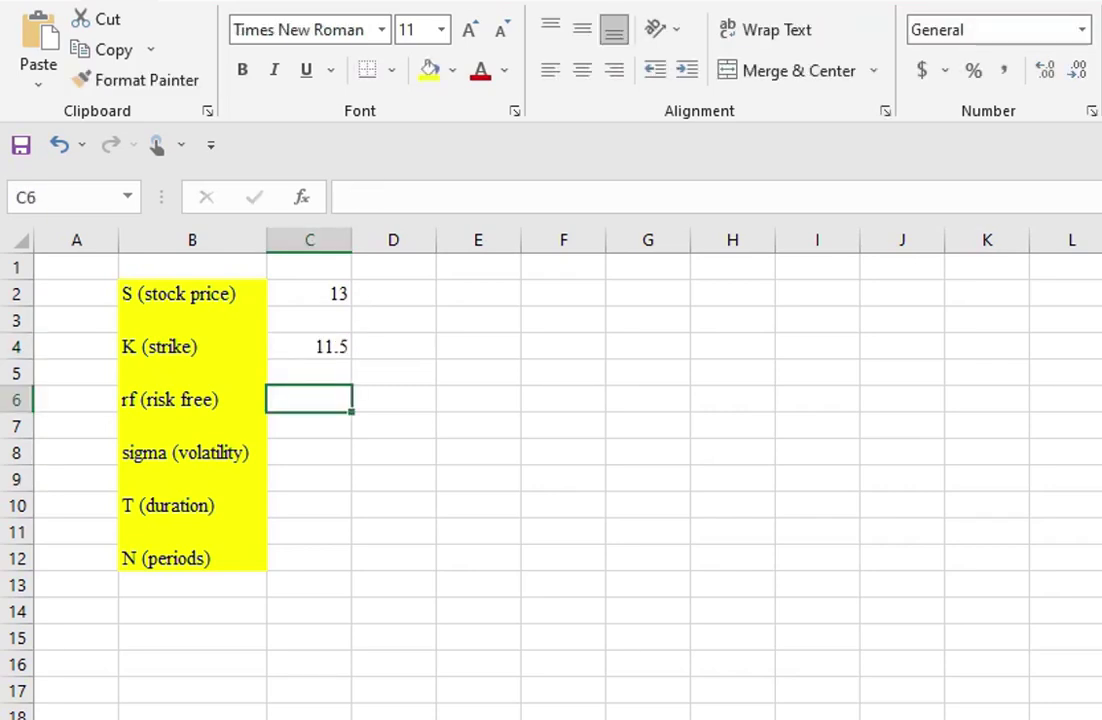
{"action": "type", "text": "0.07"}
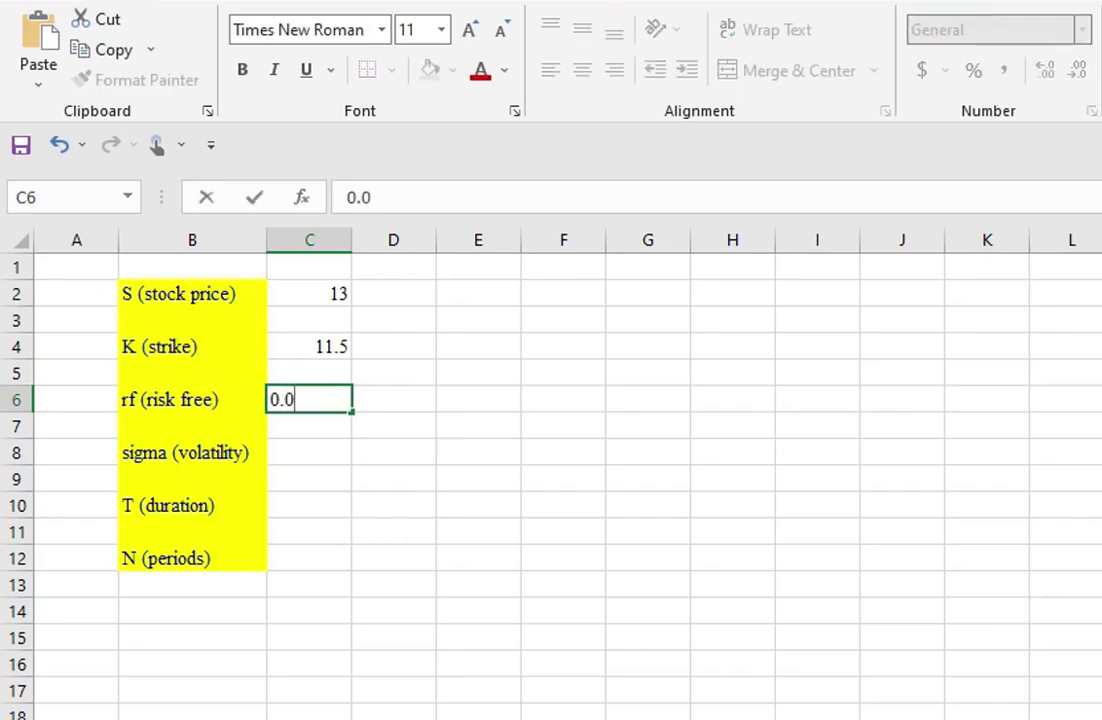
{"action": "left_click", "coordinate": [334, 448]}
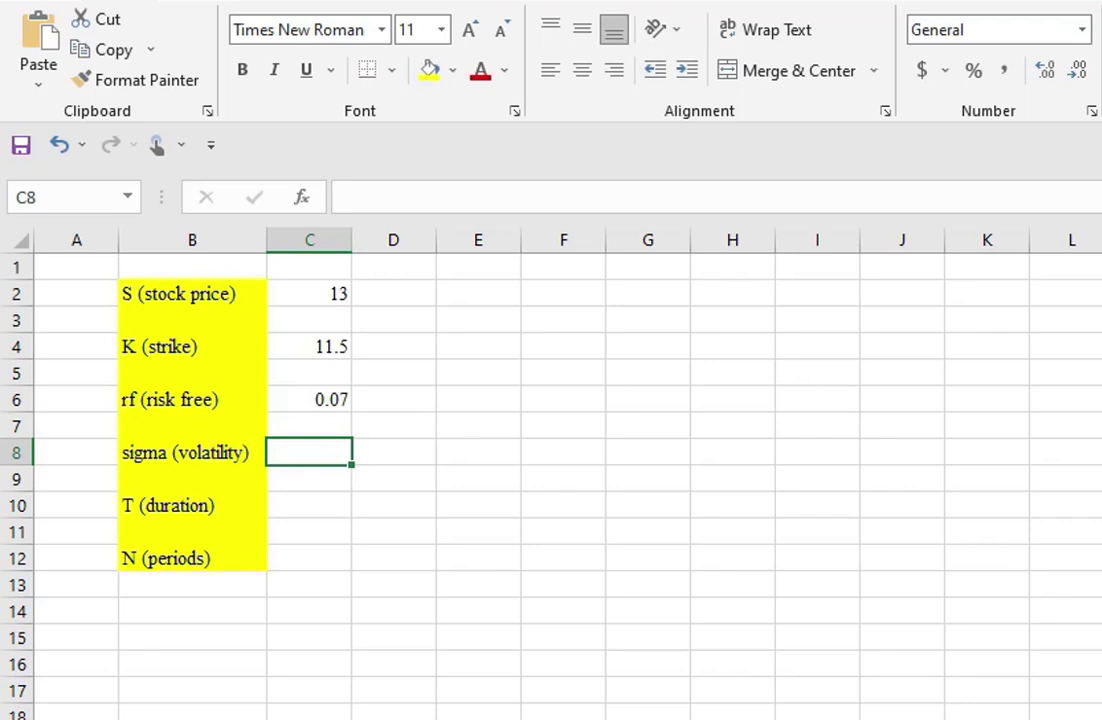
Step: Enter the volatility 0.3 in C8, the duration 2 in C10 and the number of periods 30 in C12
{"action": "type", "text": "0.3"}
{"action": "left_click", "coordinate": [330, 509]}
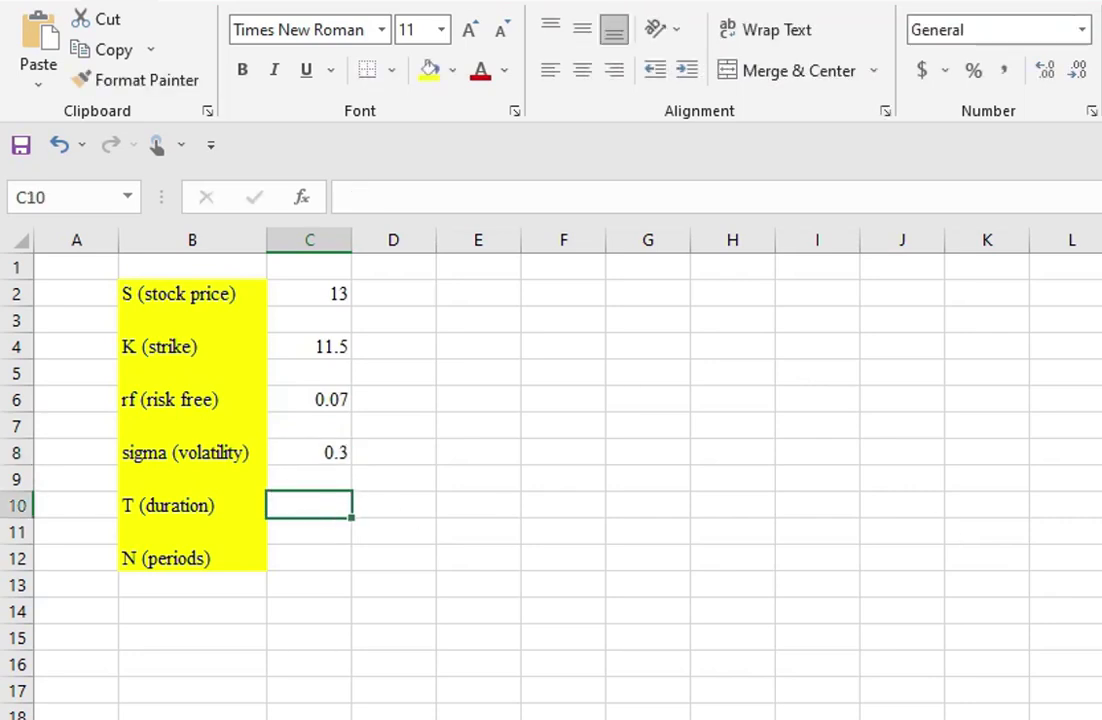
{"action": "type", "text": "2"}
{"action": "left_click", "coordinate": [302, 566]}
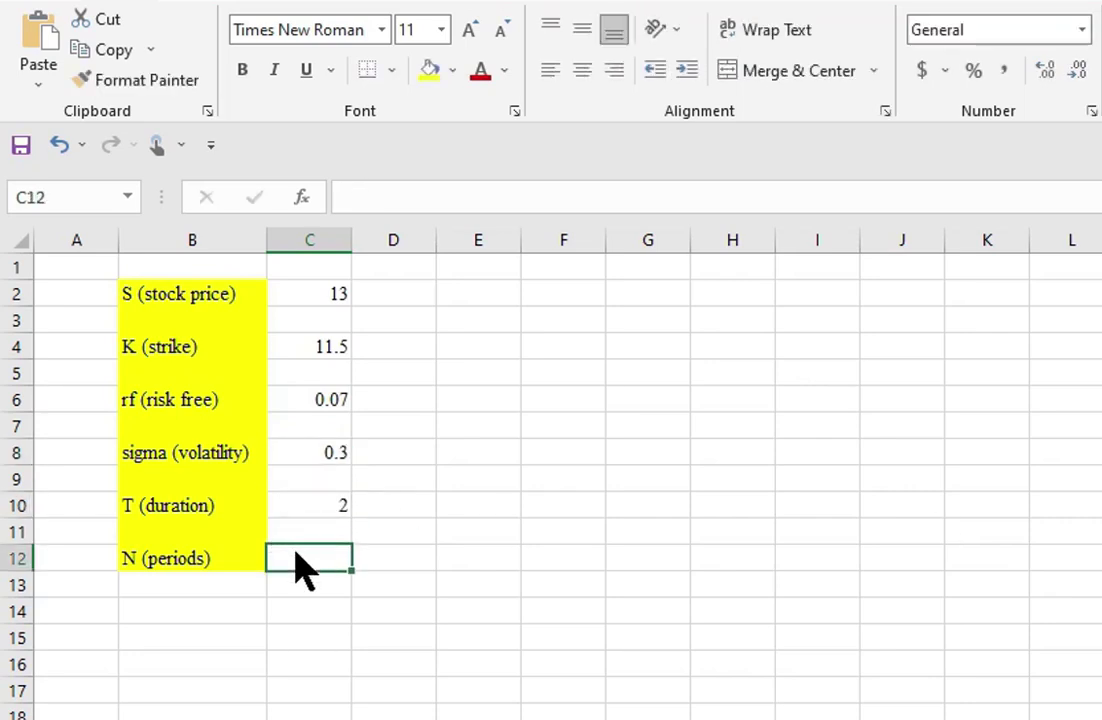
{"action": "type", "text": "30"}
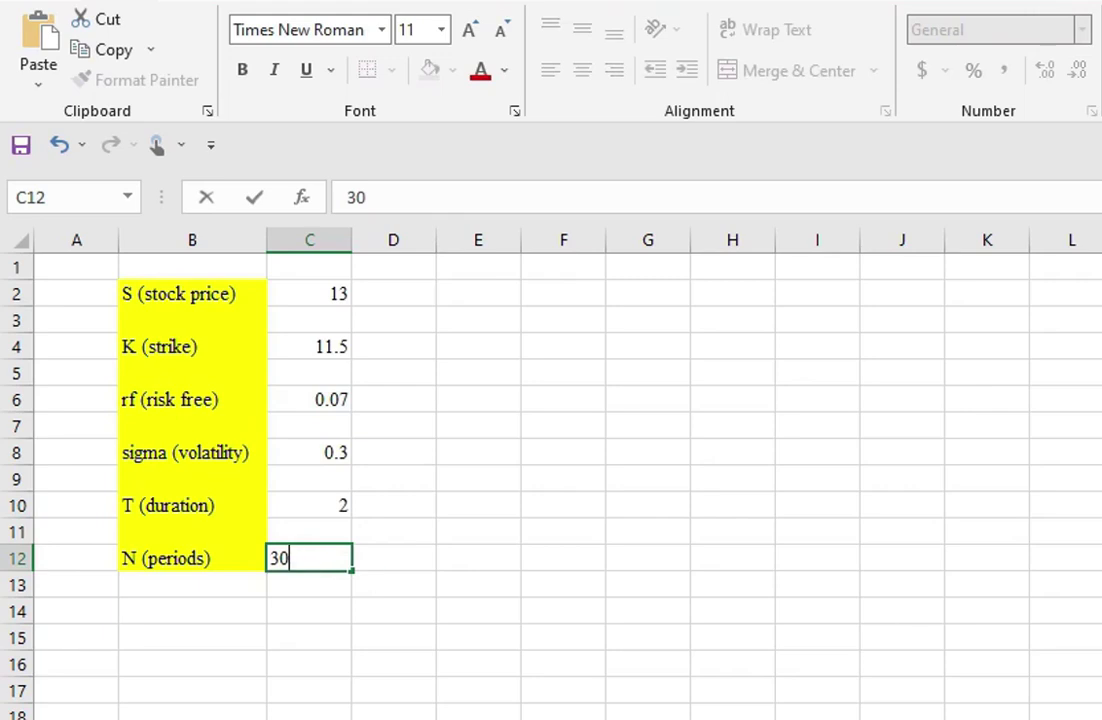
Step: Enter the label "Call option price =" in cell B15
{"action": "left_click", "coordinate": [192, 637]}
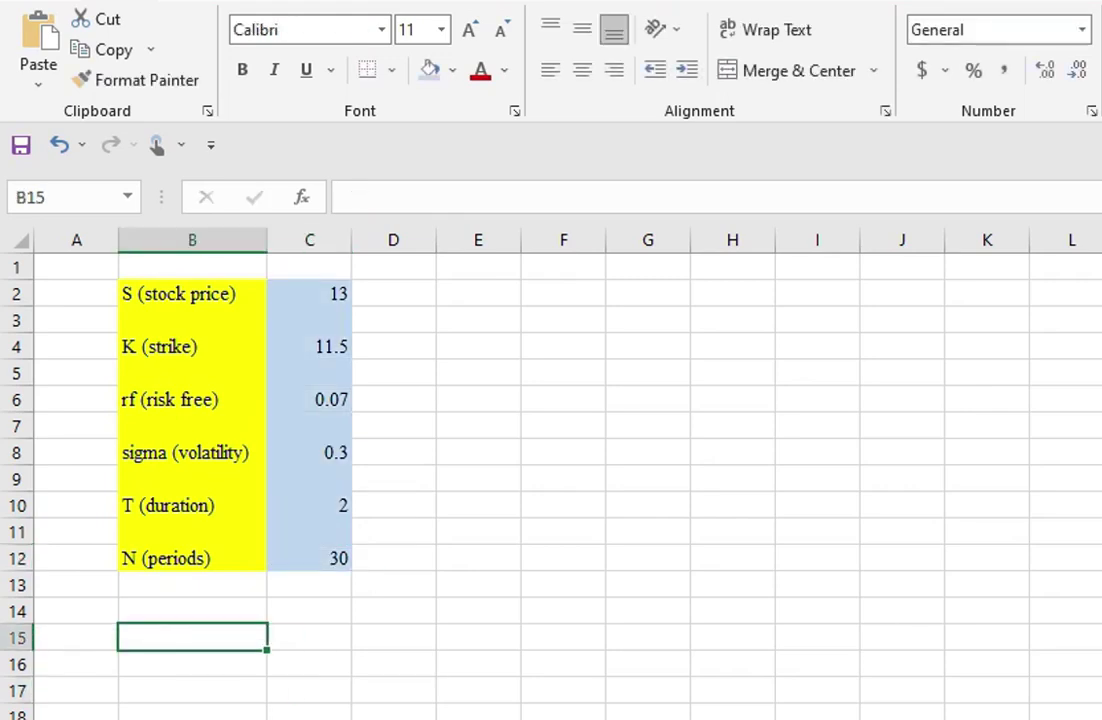
{"action": "type", "text": "Call option"}
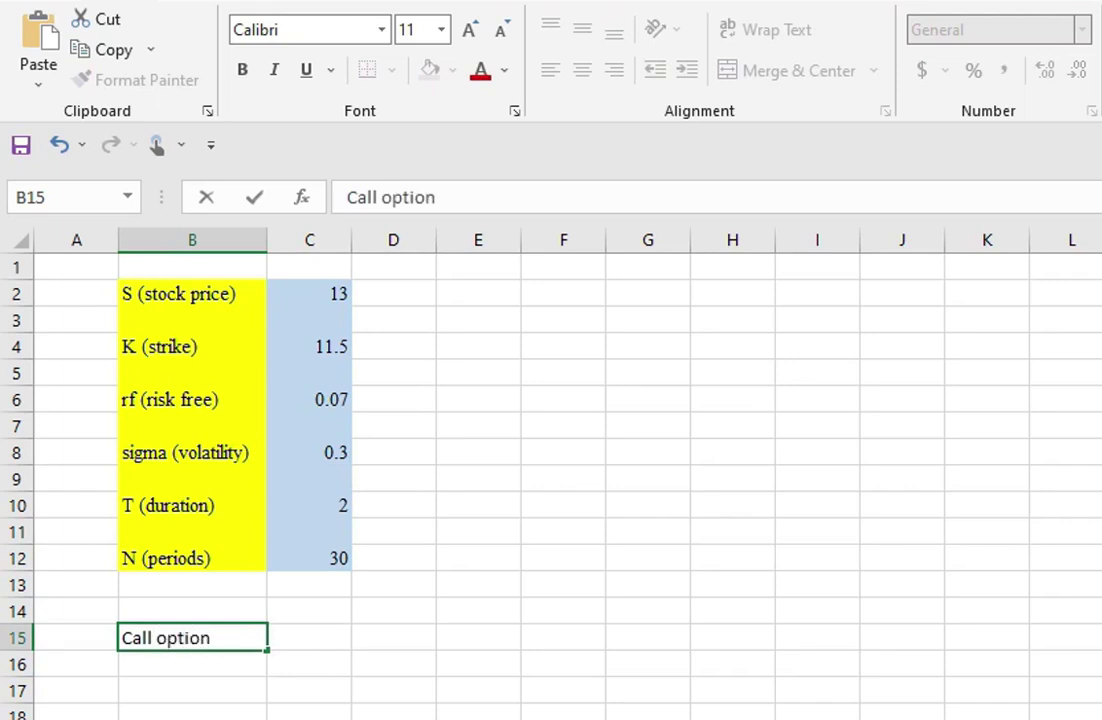
{"action": "type", "text": " price ="}
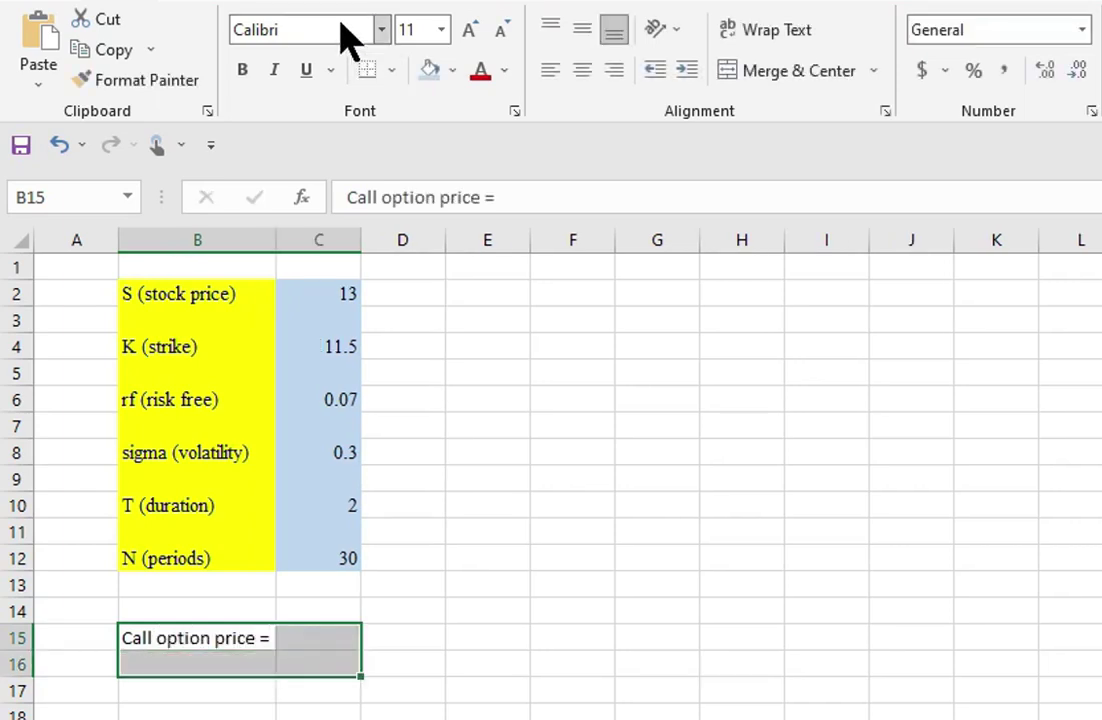
Step: Set the font of B15:C16 to Times New Roman and fill these cells with light green
{"action": "left_click", "coordinate": [336, 22]}
{"action": "type", "text": "Times New Roman"}
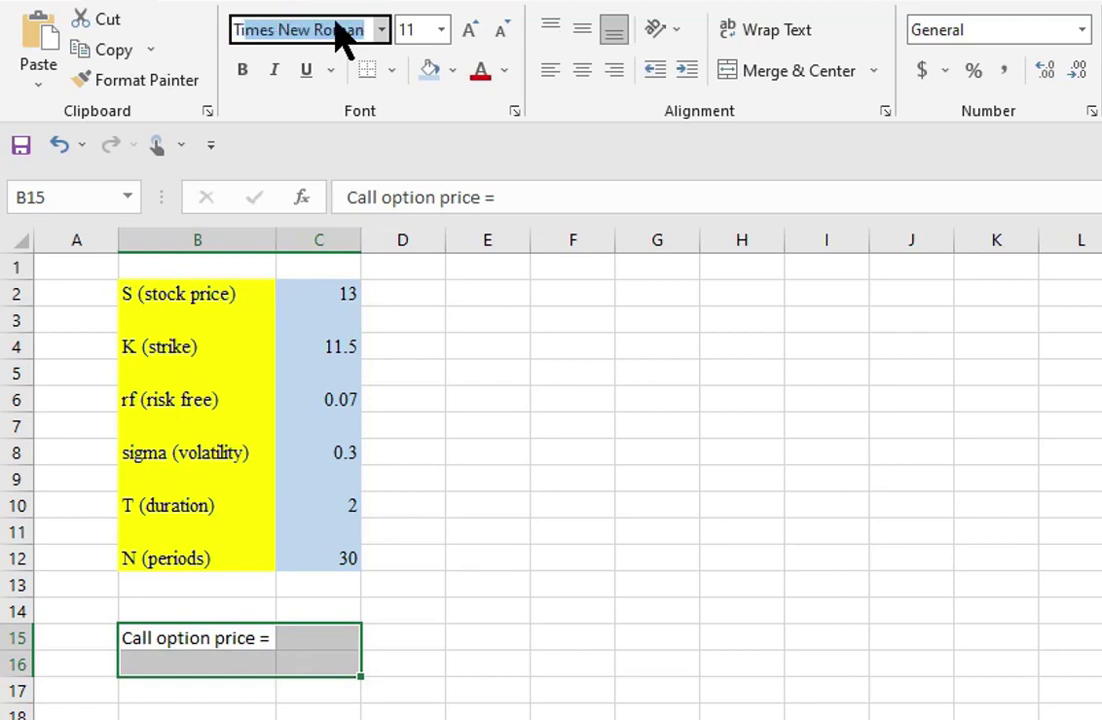
{"action": "key", "text": "Return"}
{"action": "left_click", "coordinate": [453, 70]}
{"action": "left_click", "coordinate": [635, 172]}
Step: Check the argument order in the CallOption VBA code and enter =CallOption(C2,C4,C6,C8,C10,C12) in C15
{"action": "key", "text": "Right"}
{"action": "key", "text": "alt+F11"}
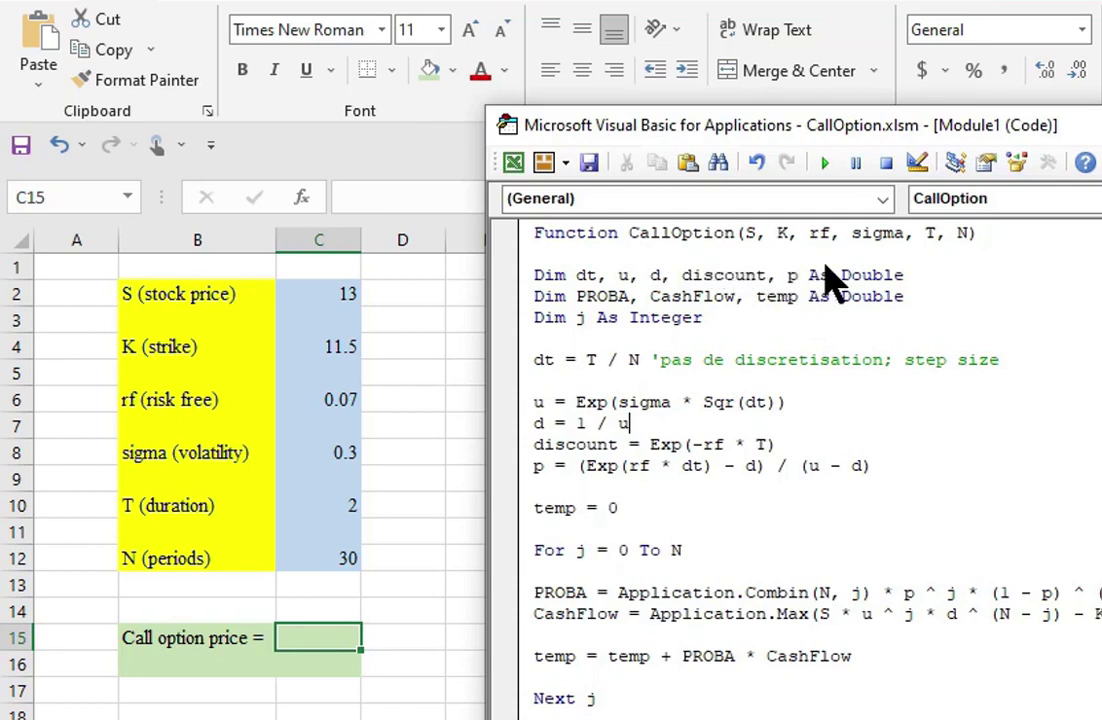
{"action": "left_click", "coordinate": [318, 646]}
{"action": "type", "text": "=Ca"}
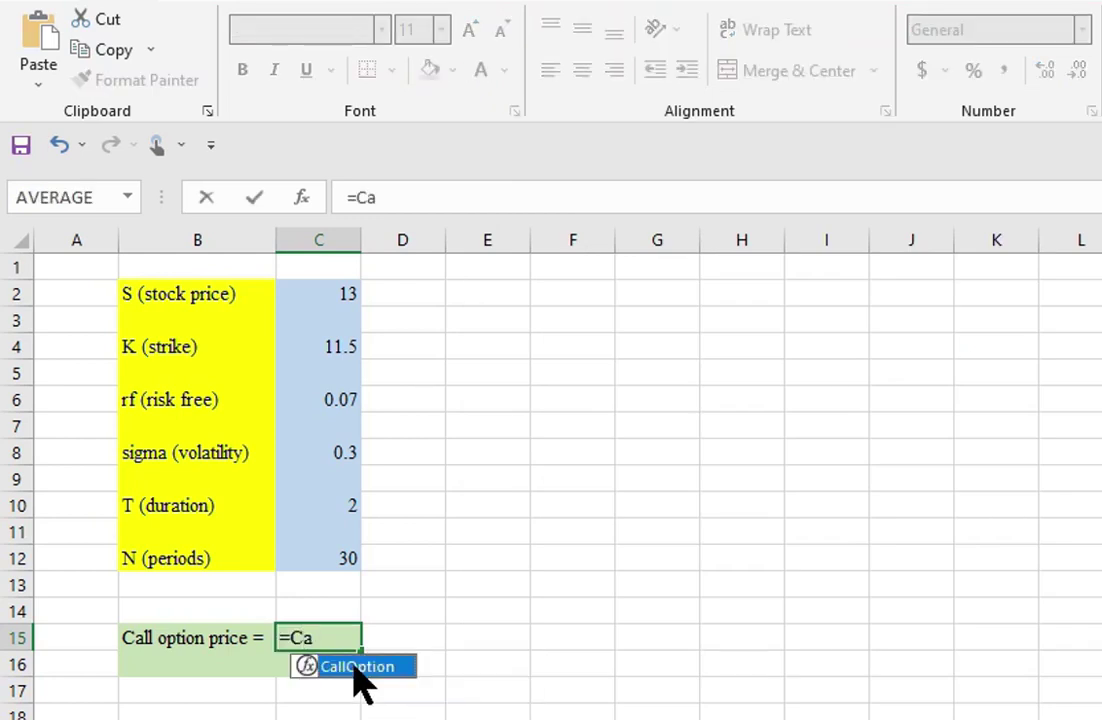
{"action": "key", "text": "Tab"}
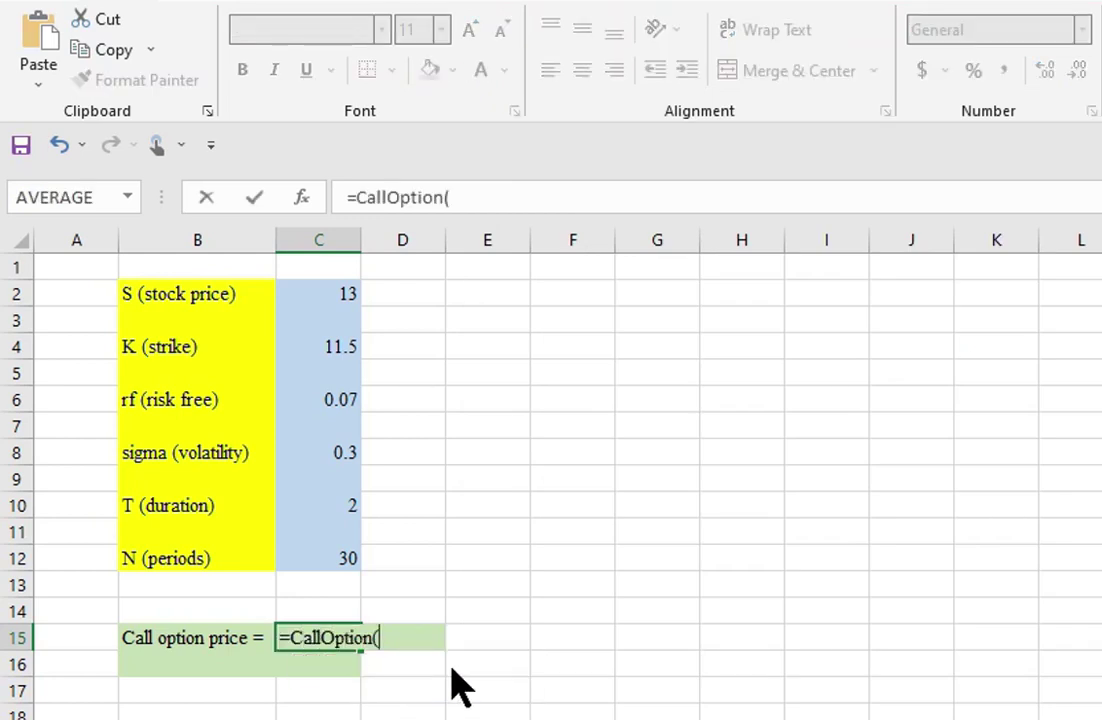
{"action": "left_click", "coordinate": [323, 298]}
{"action": "type", "text": ","}
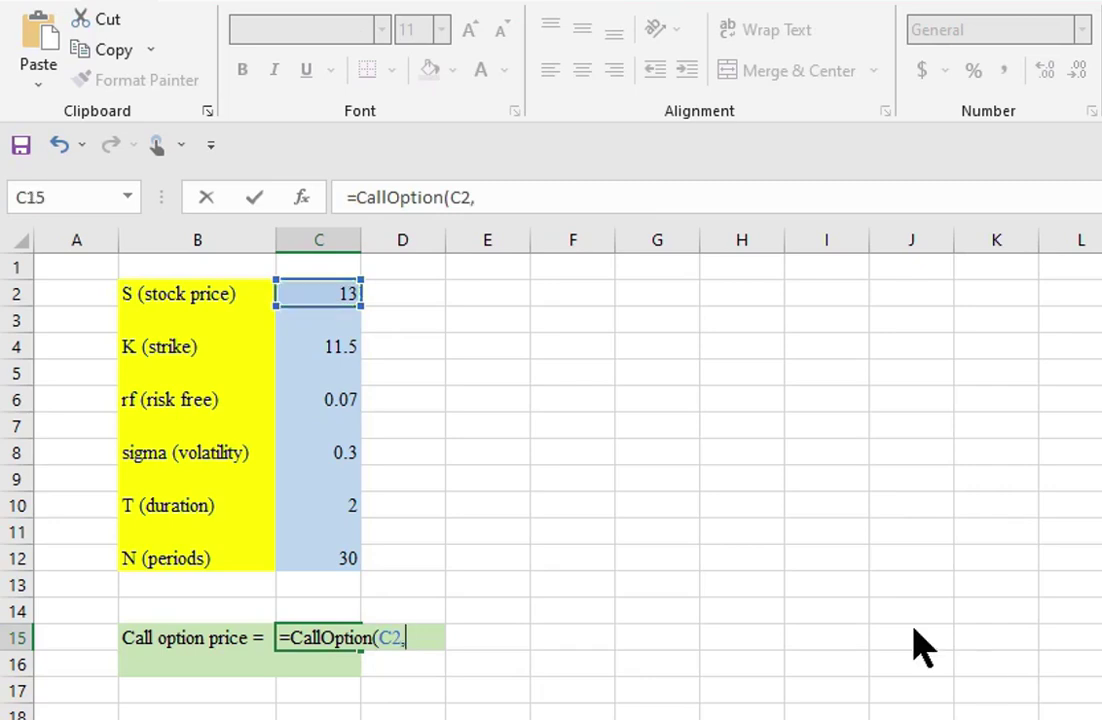
{"action": "left_click", "coordinate": [346, 347]}
{"action": "type", "text": ","}
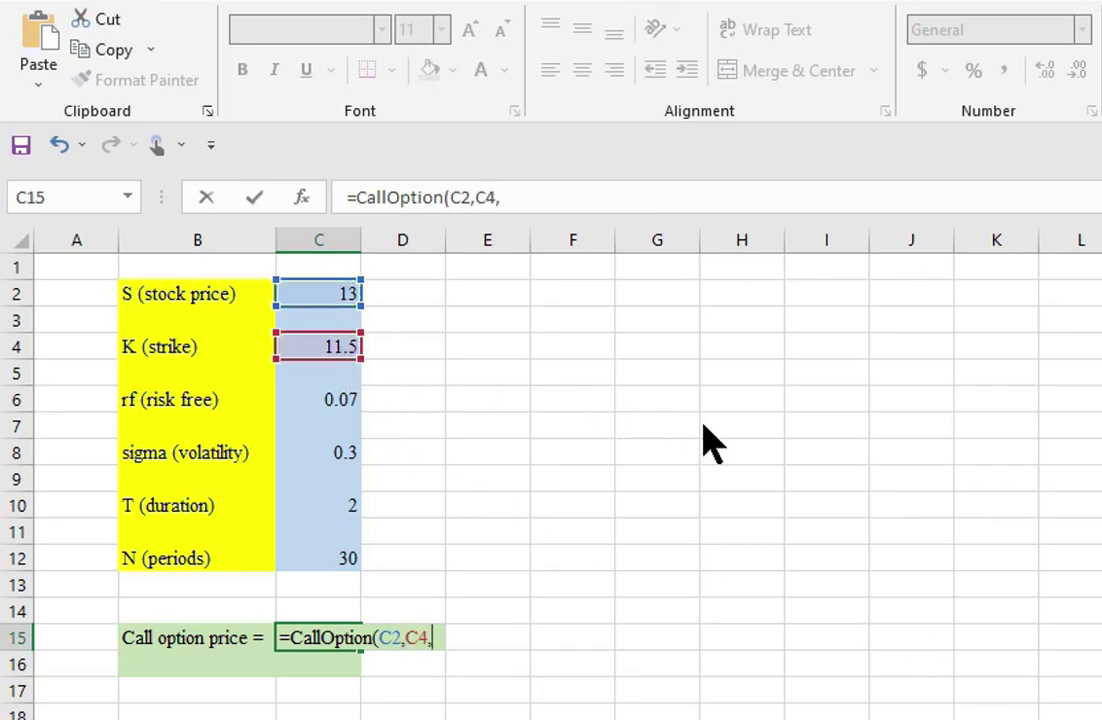
{"action": "left_click", "coordinate": [332, 398]}
{"action": "type", "text": ","}
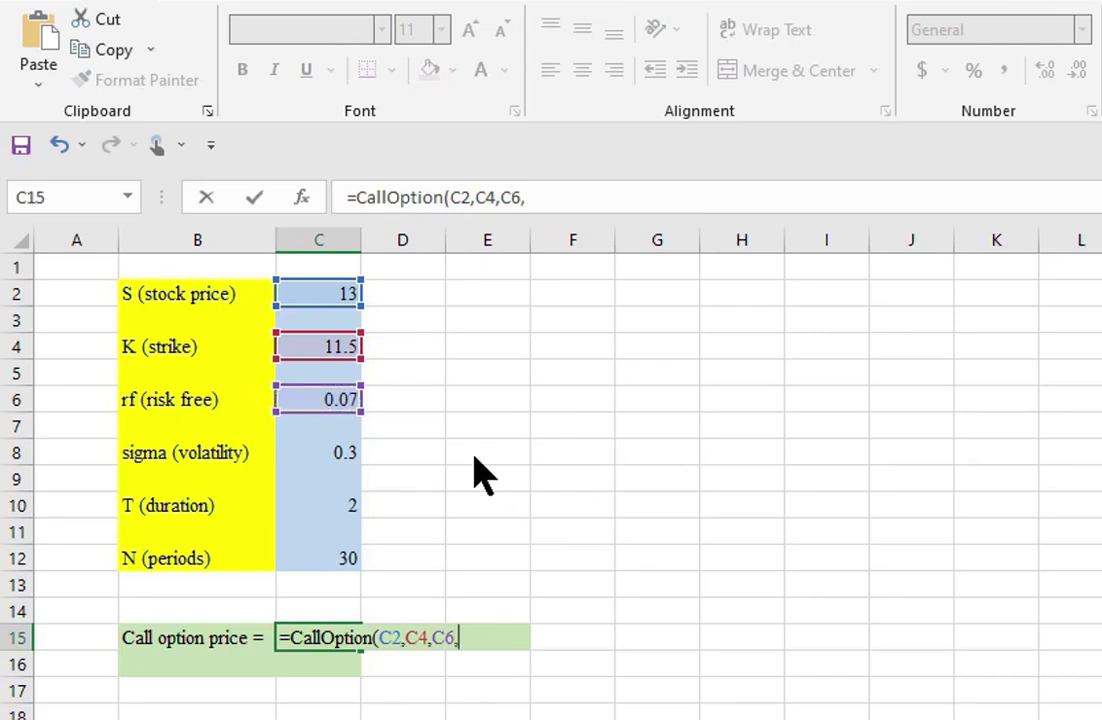
{"action": "left_click", "coordinate": [344, 453]}
{"action": "type", "text": ","}
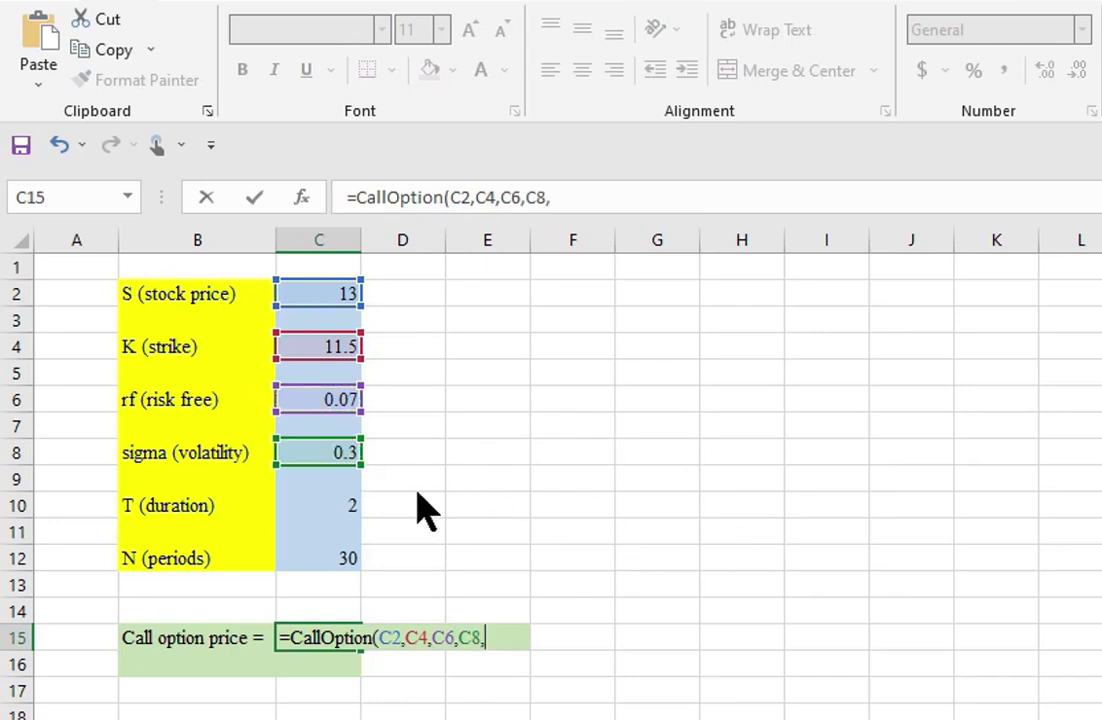
{"action": "left_click", "coordinate": [328, 508]}
{"action": "type", "text": ","}
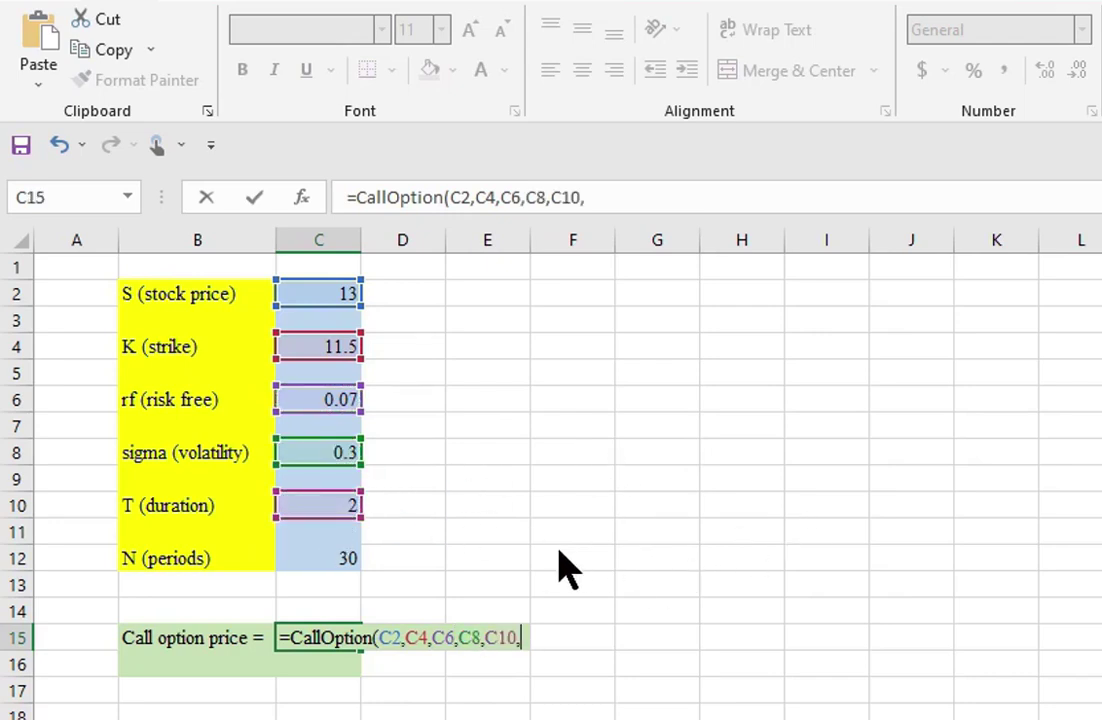
{"action": "left_click", "coordinate": [312, 558]}
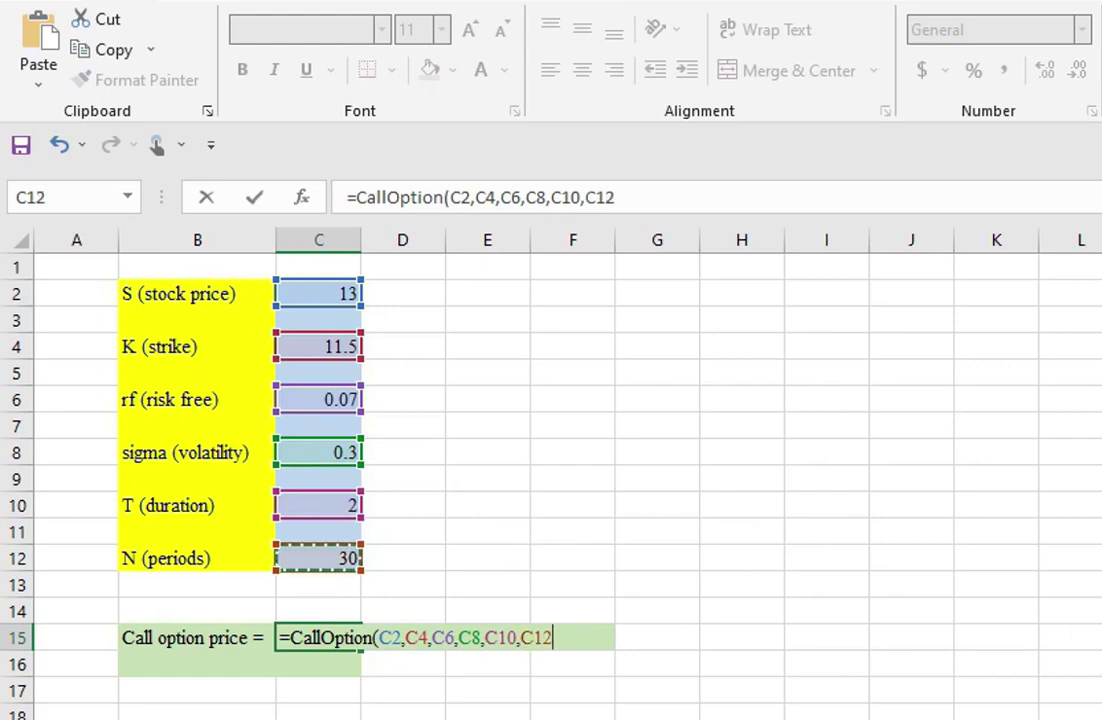
{"action": "type", "text": ")"}
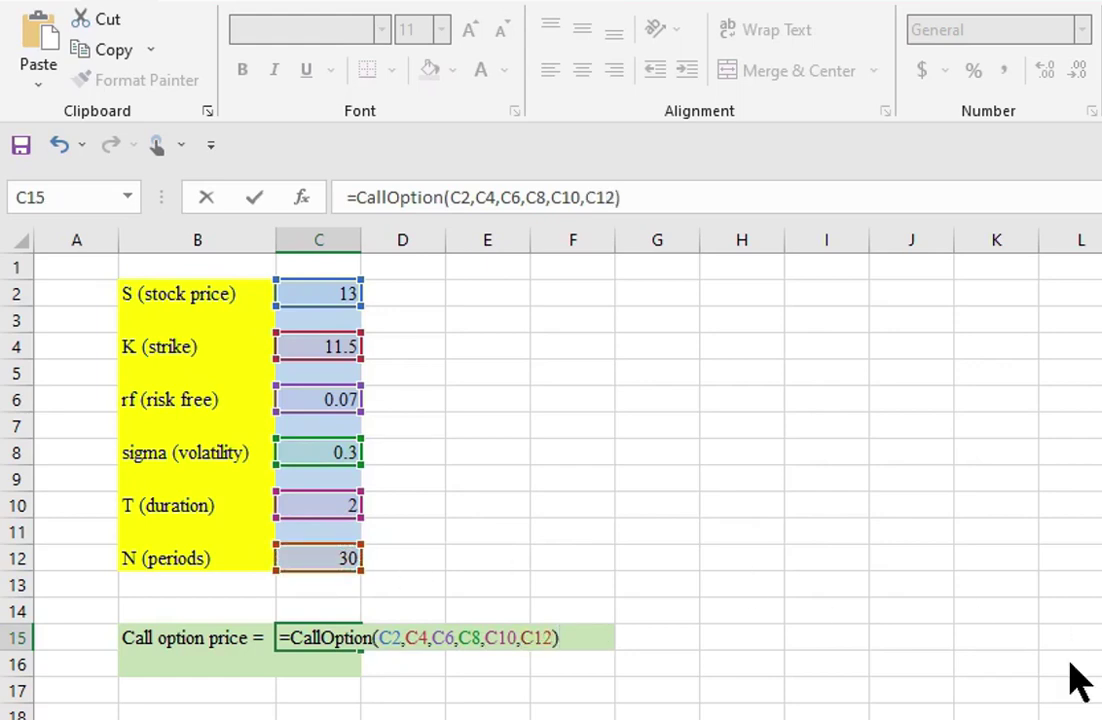
{"action": "left_click", "coordinate": [996, 719]}
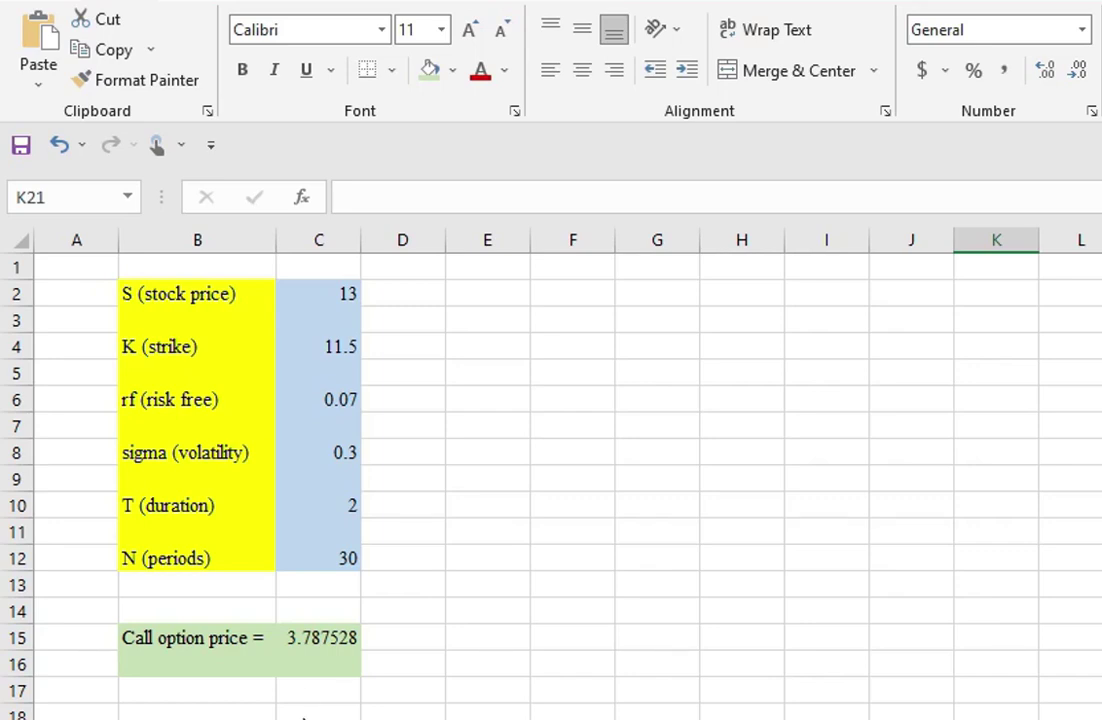
Step: Set the strike in C4 to 13
{"action": "left_click", "coordinate": [318, 346]}
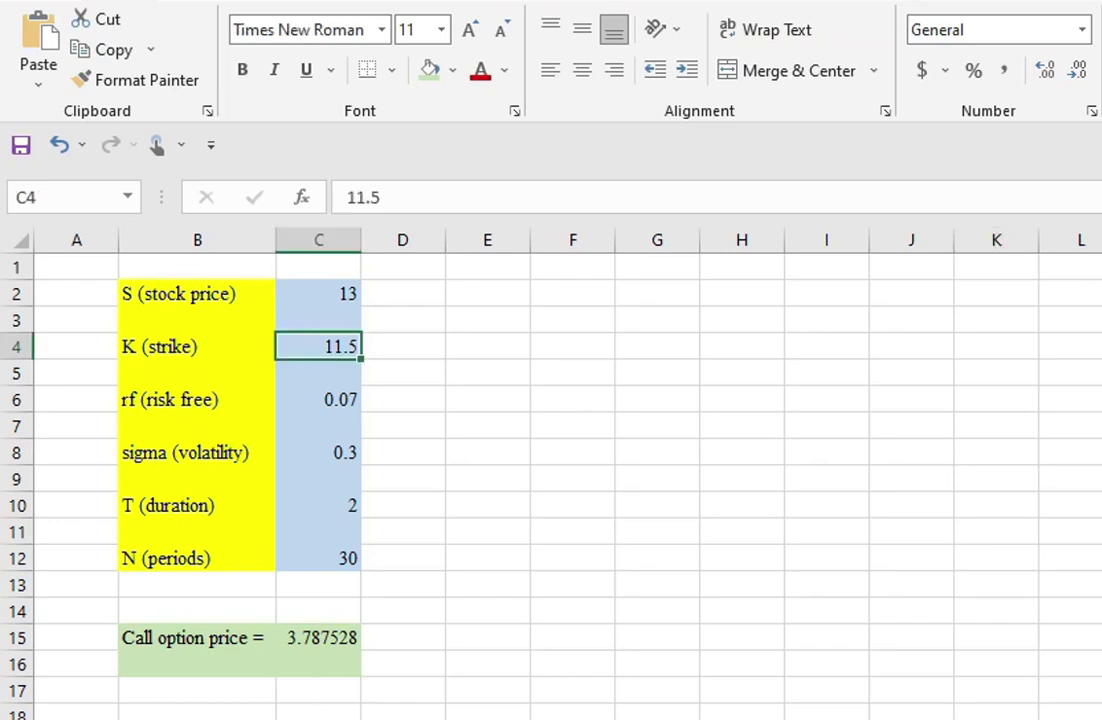
{"action": "type", "text": "1"}
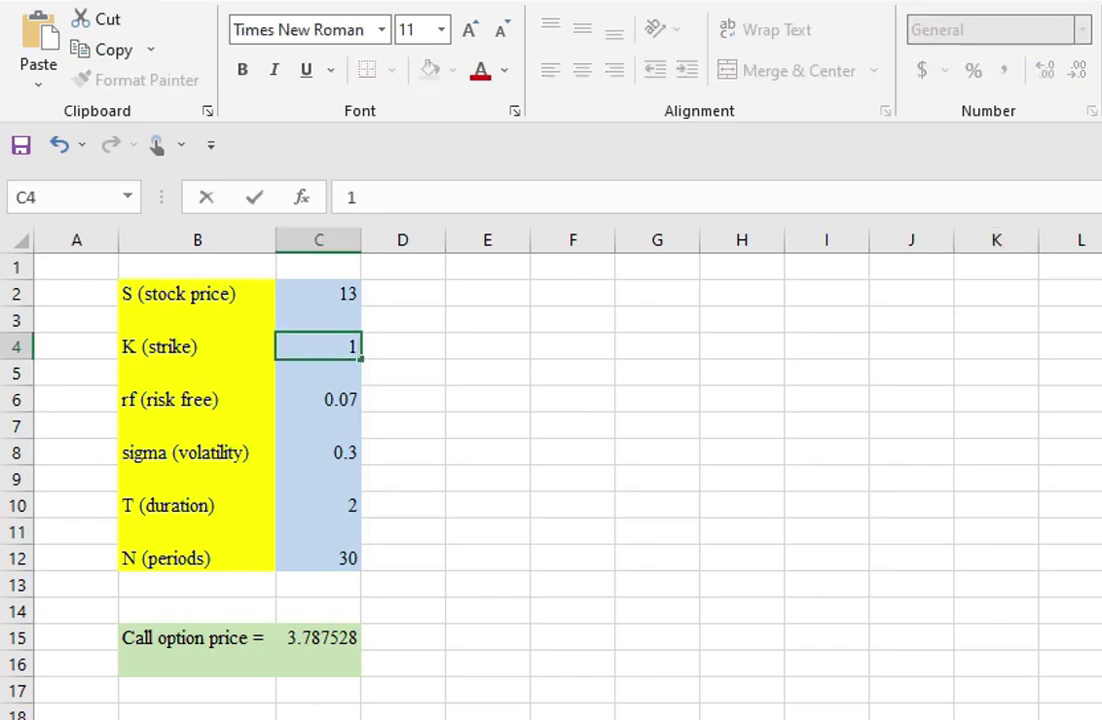
{"action": "type", "text": "3"}
{"action": "key", "text": "Return"}
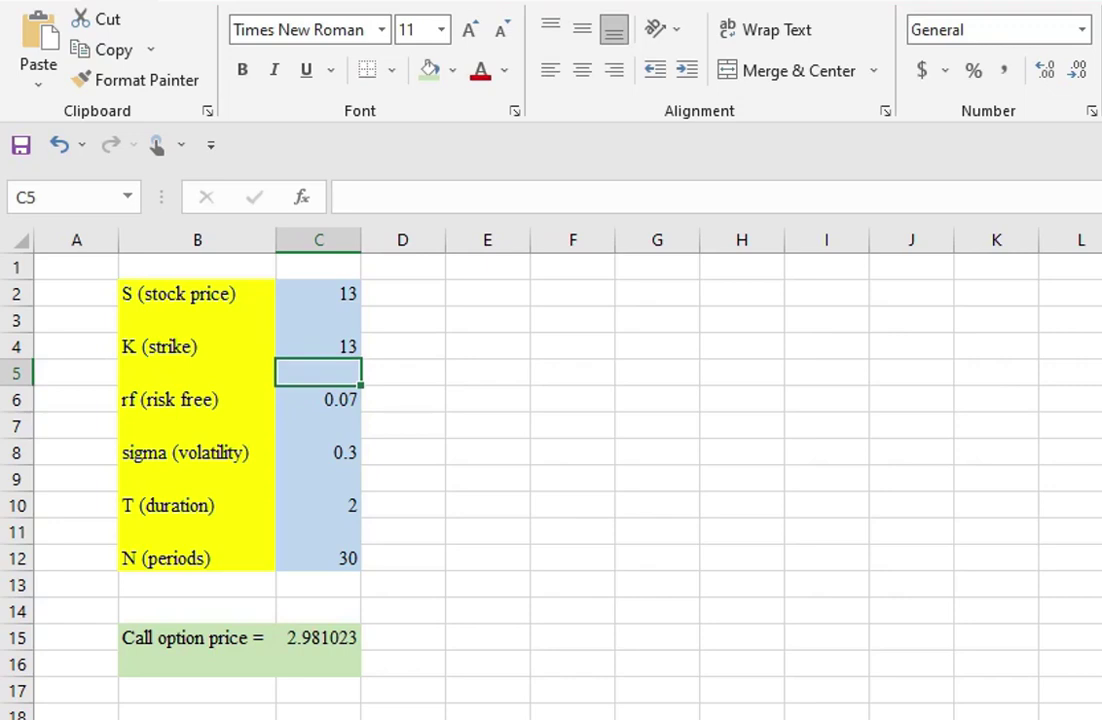
Step: Test the call price with the number of periods in C12 set to 5 and to 50
{"action": "left_click", "coordinate": [318, 558]}
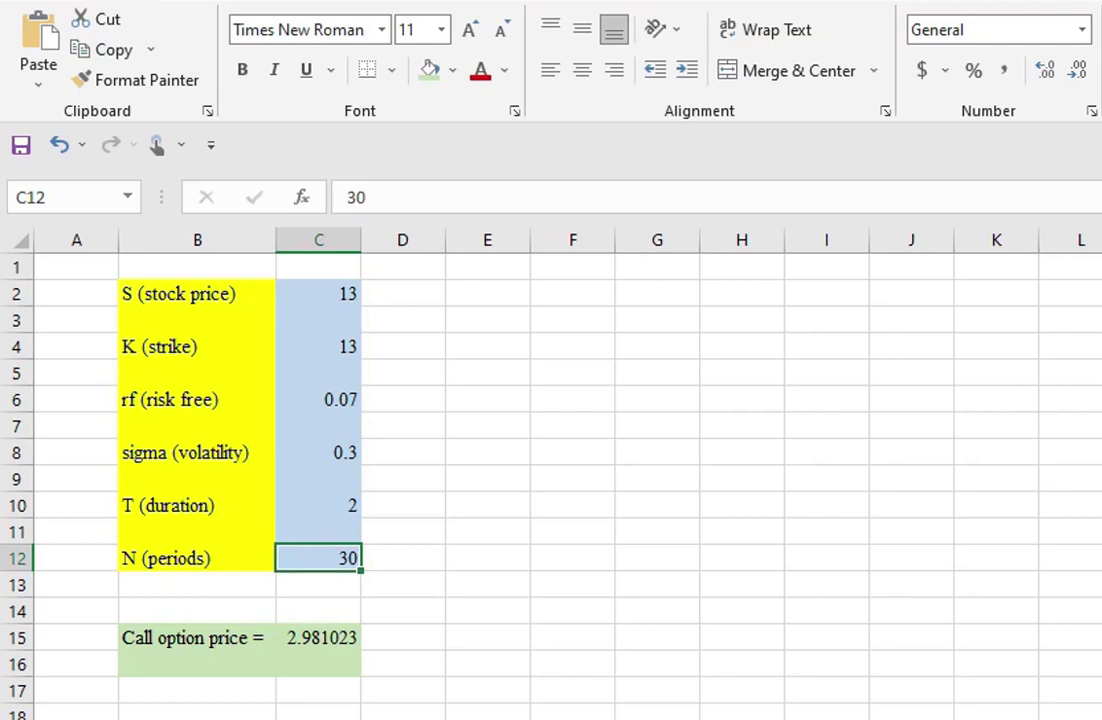
{"action": "type", "text": "5"}
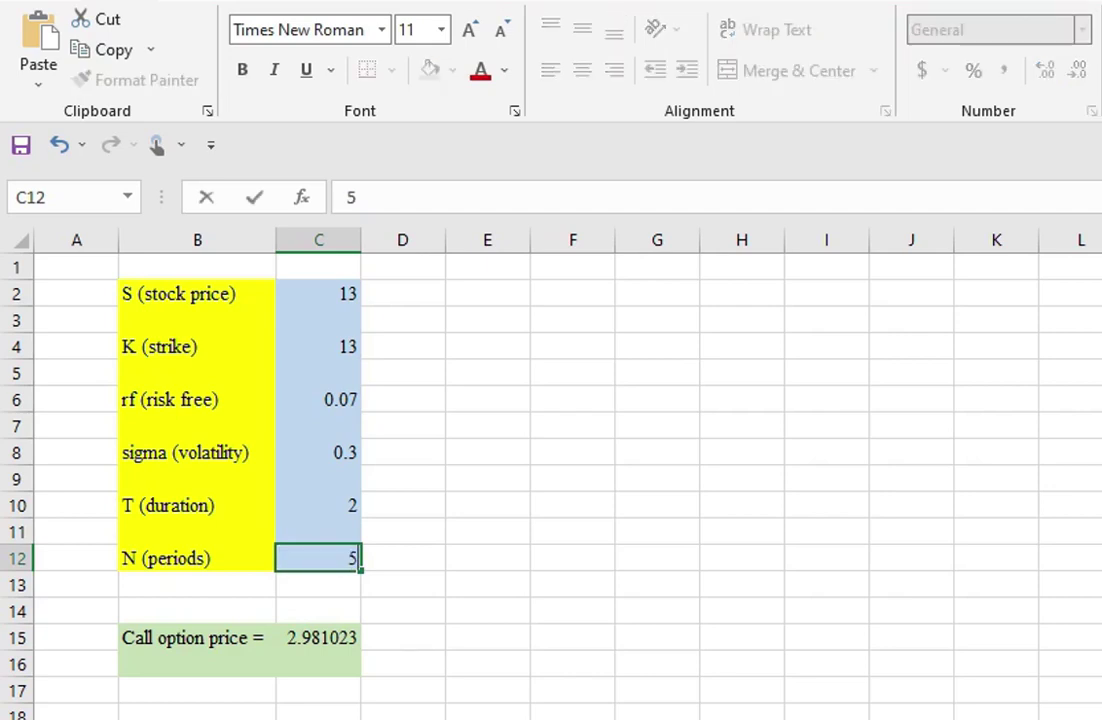
{"action": "key", "text": "Return"}
{"action": "left_click", "coordinate": [318, 558]}
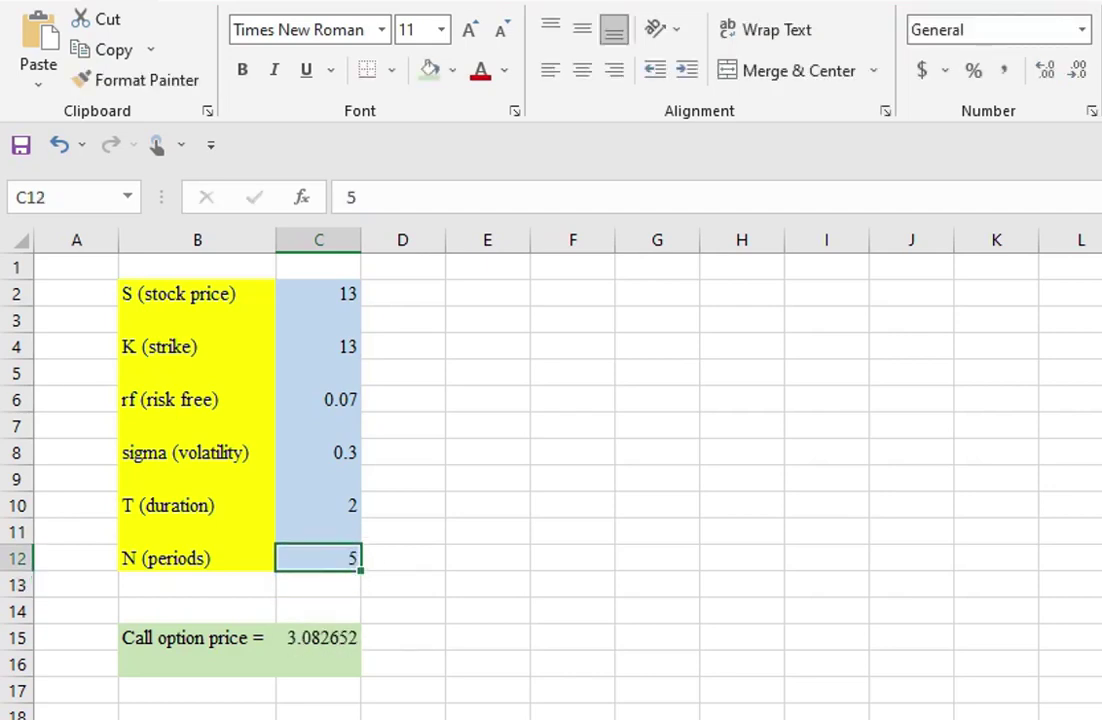
{"action": "type", "text": "50"}
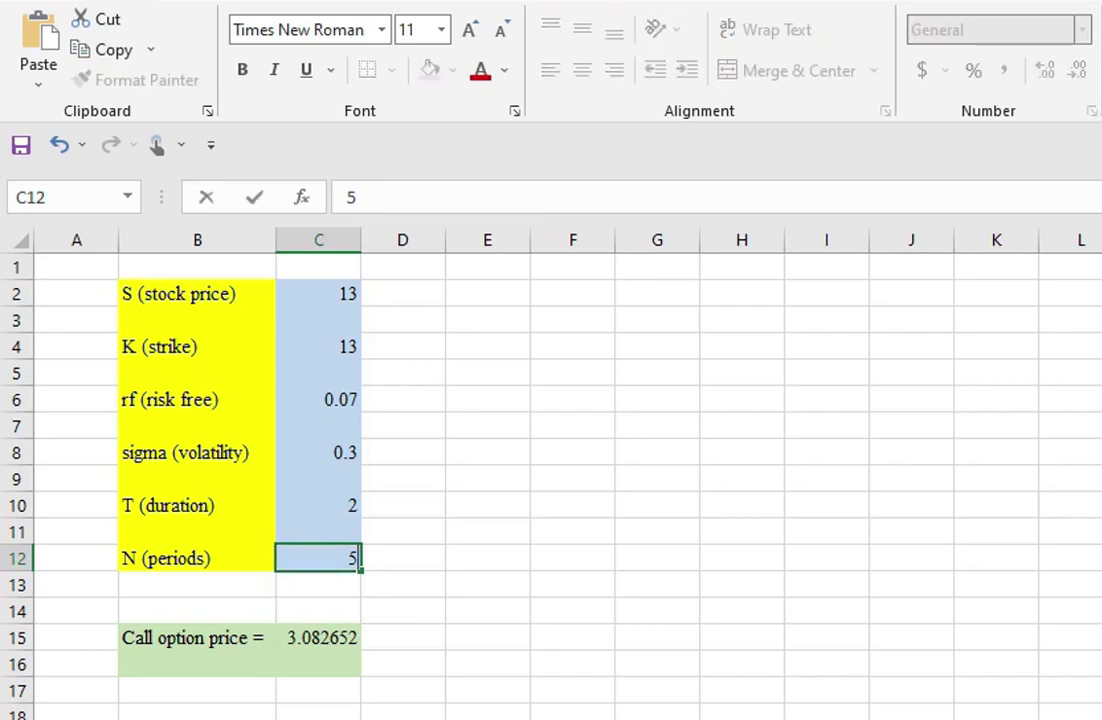
{"action": "key", "text": "Return"}
Step: Set the number of periods in C12 to 2 and the volatility in C8 to 0.9
{"action": "left_click", "coordinate": [318, 558]}
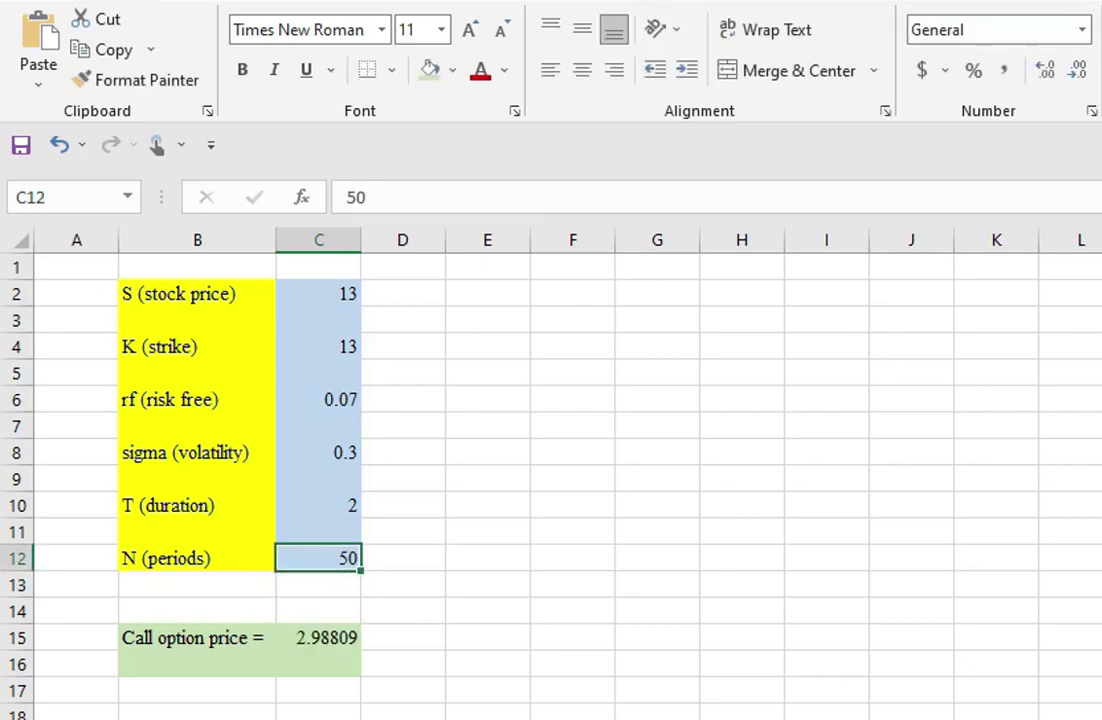
{"action": "type", "text": "2"}
{"action": "key", "text": "Up"}
{"action": "key", "text": "Up"}
{"action": "key", "text": "Up"}
{"action": "key", "text": "Up"}
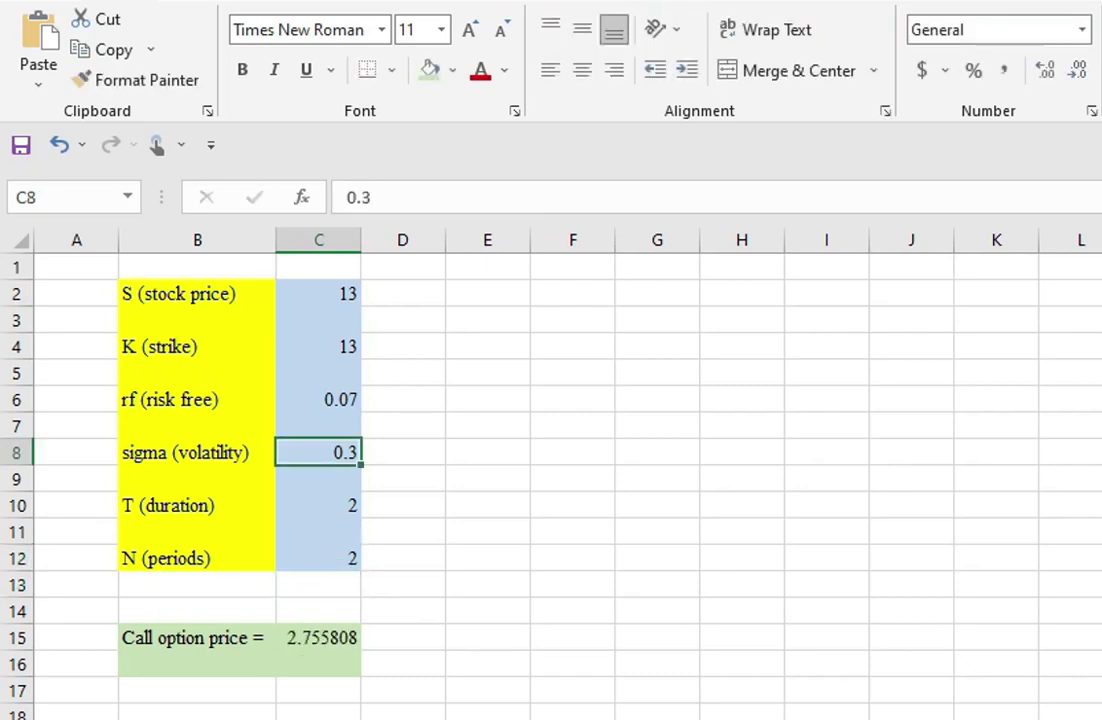
{"action": "key", "text": "F2"}
{"action": "key", "text": "BackSpace"}
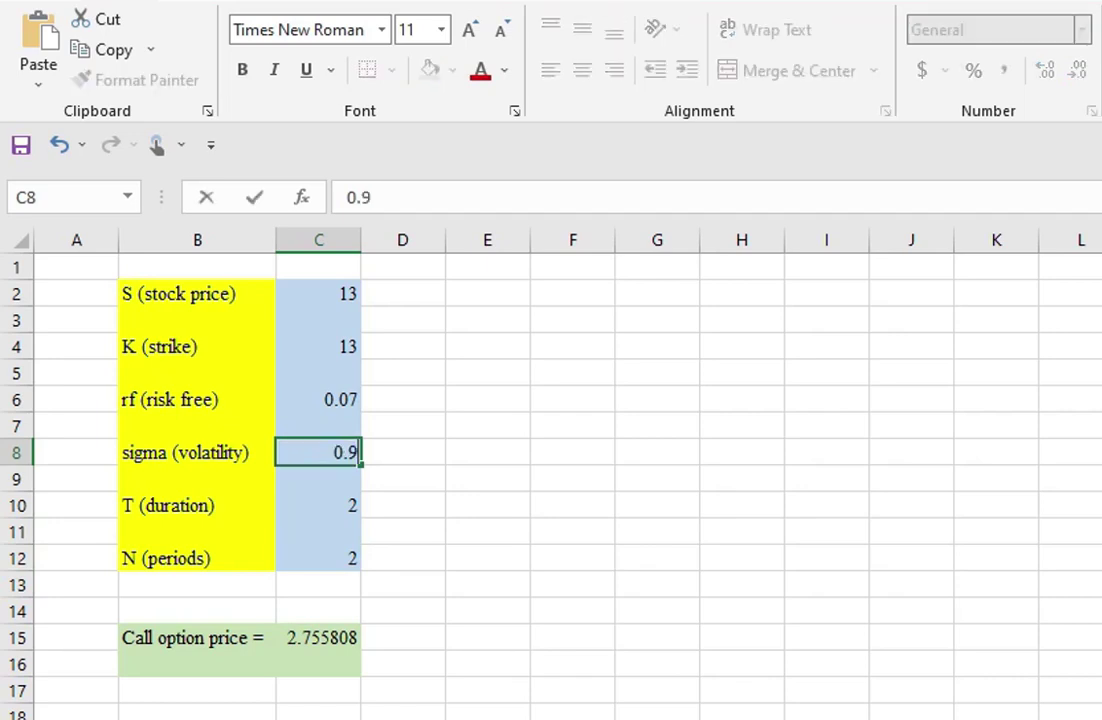
{"action": "type", "text": "9"}
{"action": "key", "text": "Return"}
Step: Enter the headers "N" in E2 and "Call option price" in F2, and autofit column F
{"action": "left_click", "coordinate": [487, 293]}
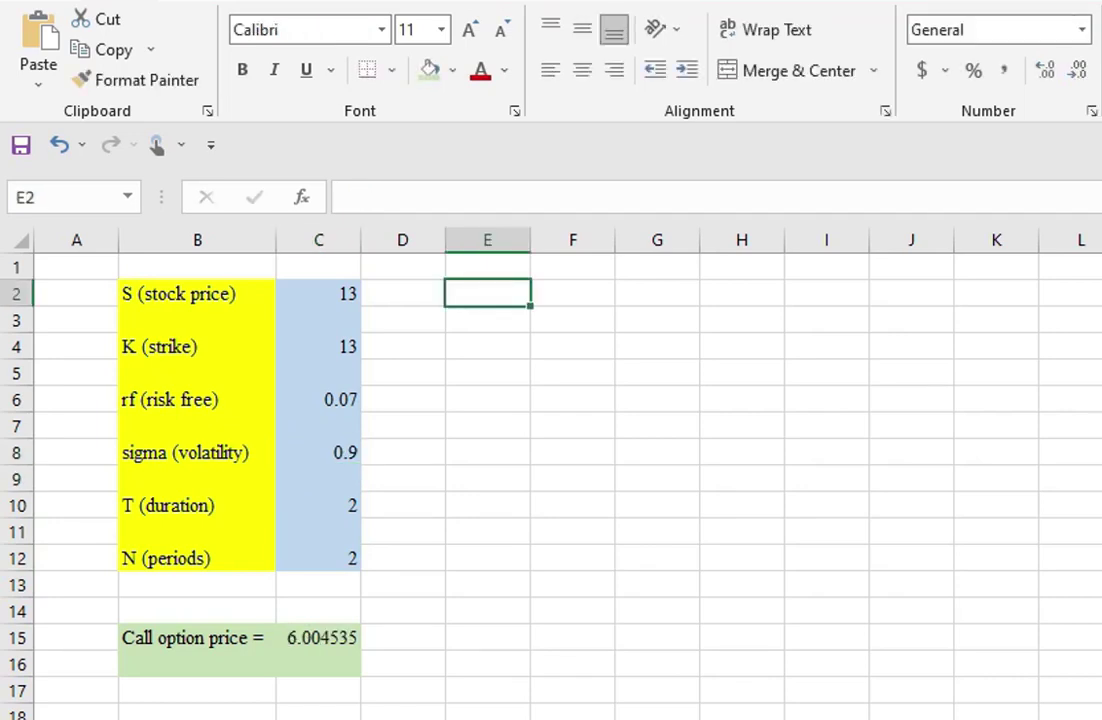
{"action": "type", "text": "N"}
{"action": "key", "text": "Tab"}
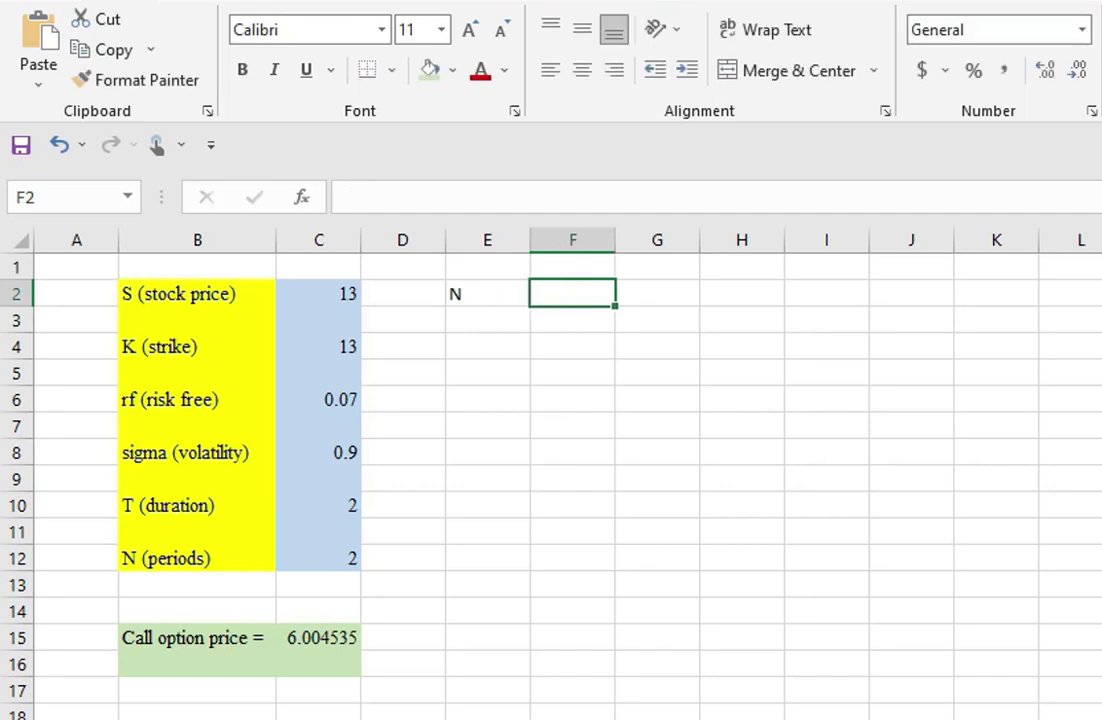
{"action": "type", "text": "Call"}
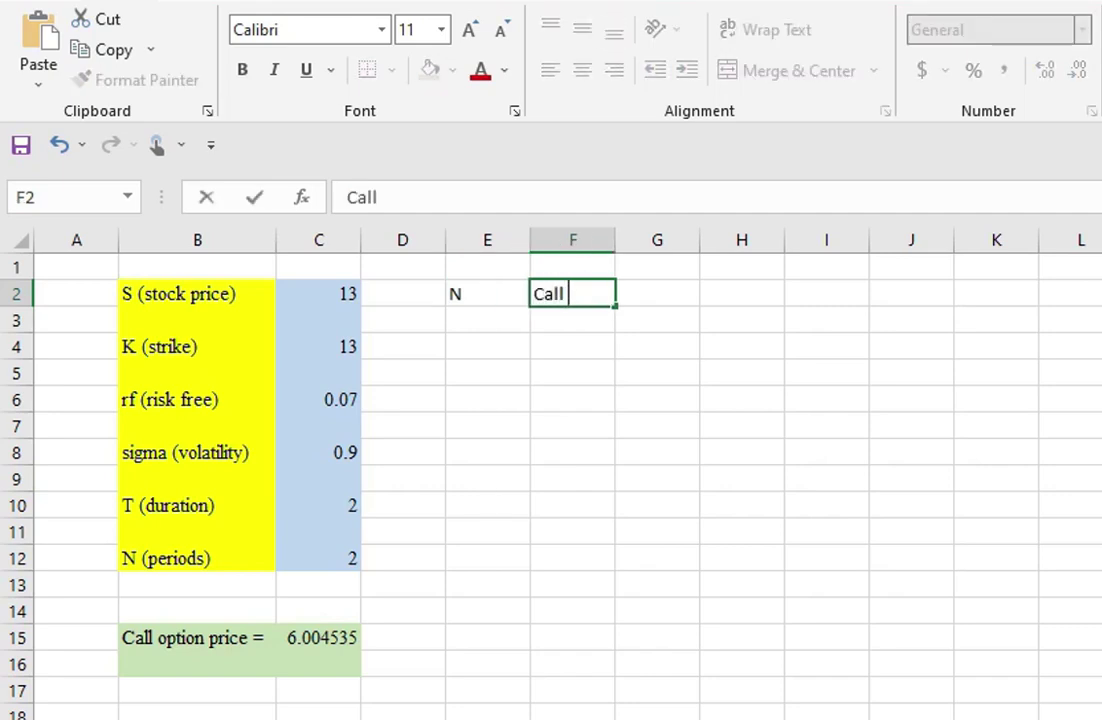
{"action": "type", "text": " option p"}
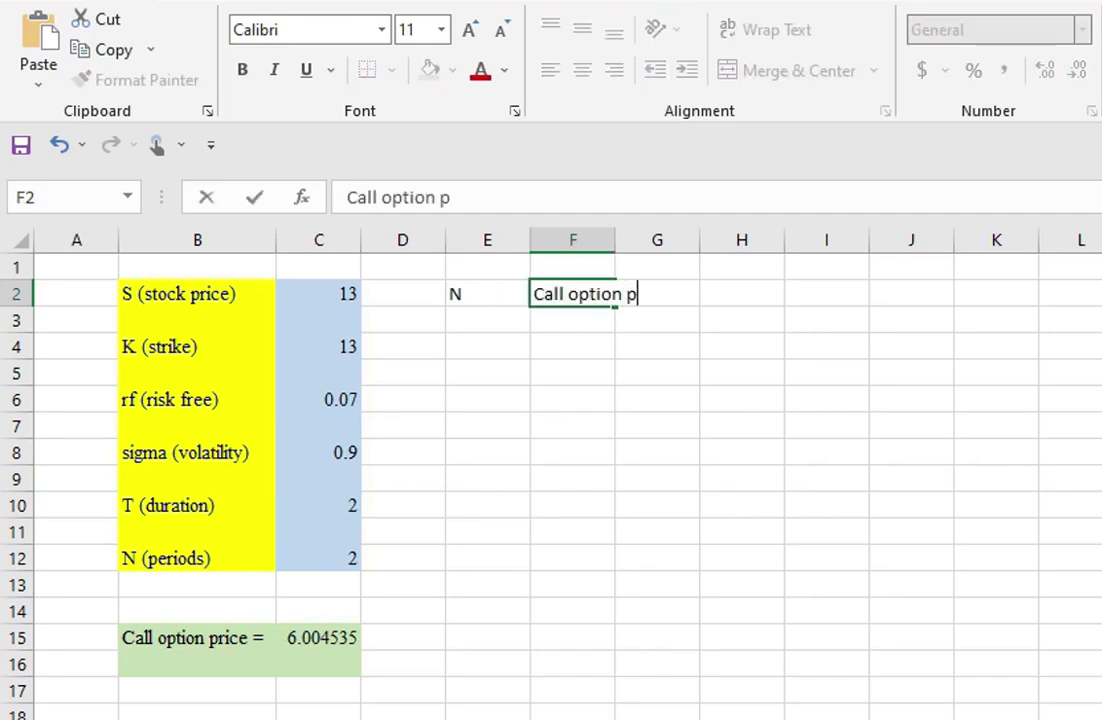
{"action": "type", "text": "rixe"}
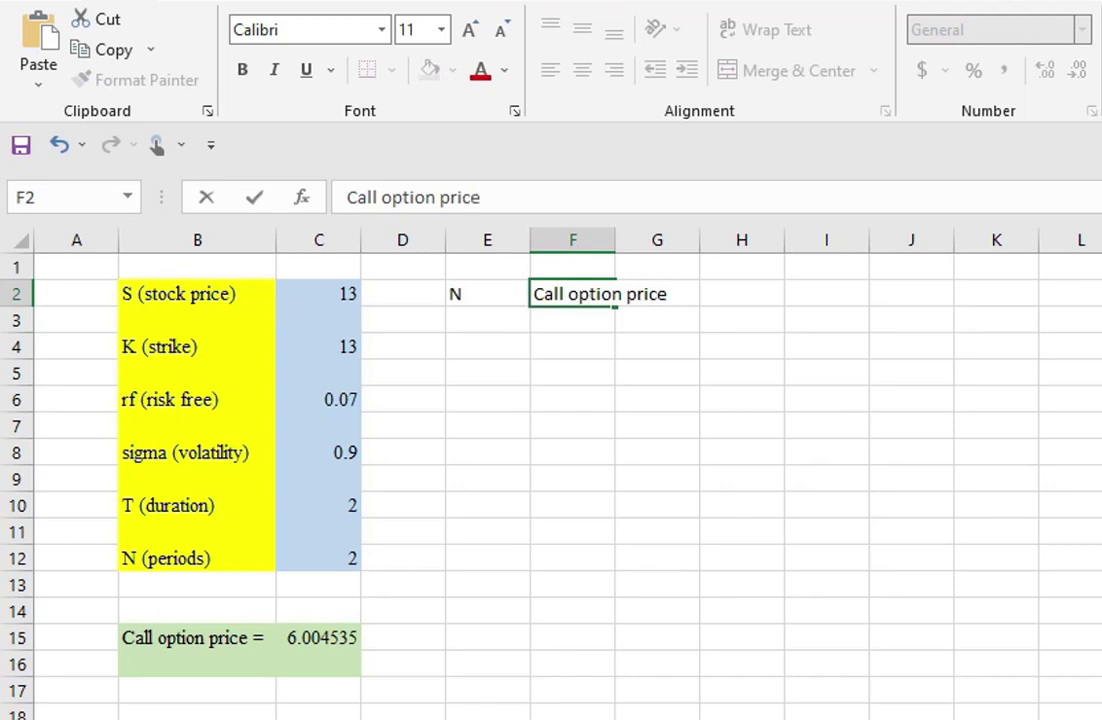
{"action": "key", "text": "Return"}
{"action": "double_click", "coordinate": [615, 240]}
Step: Set columns E and F from row 2 down to Times New Roman and fill the headers E2:F2 with light orange
{"action": "left_click_drag", "start_coordinate": [487, 293], "coordinate": [635, 719]}
{"action": "left_click", "coordinate": [312, 39]}
{"action": "type", "text": "Times New Roman"}
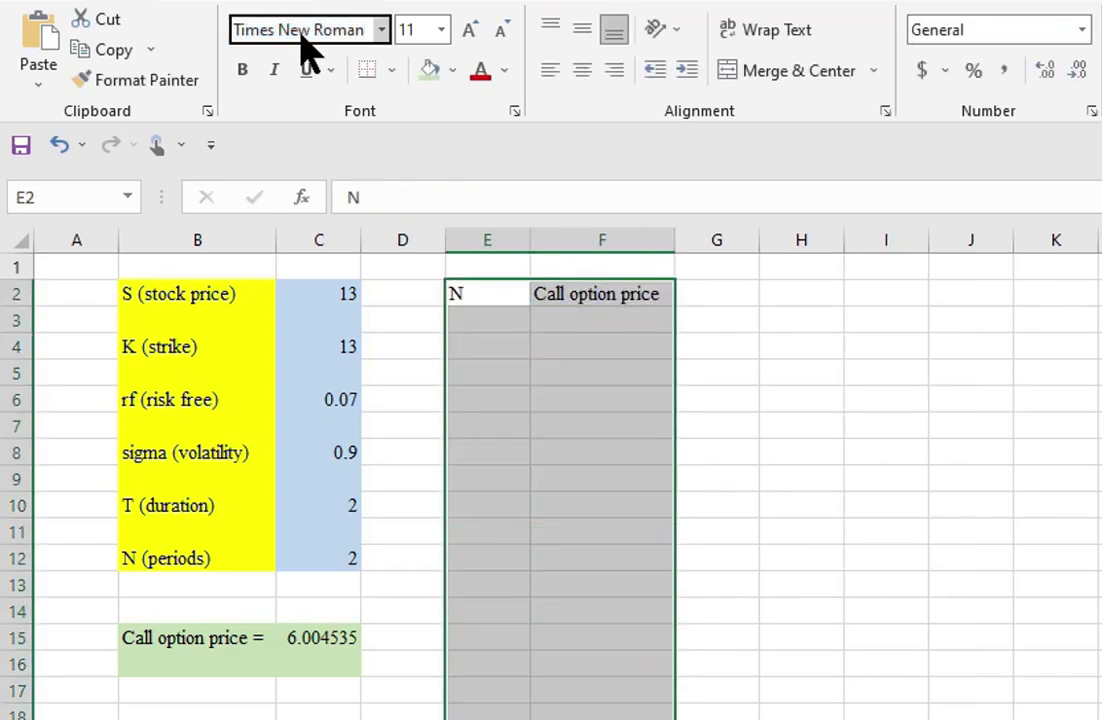
{"action": "key", "text": "Return"}
{"action": "left_click", "coordinate": [453, 70]}
{"action": "left_click", "coordinate": [540, 158]}
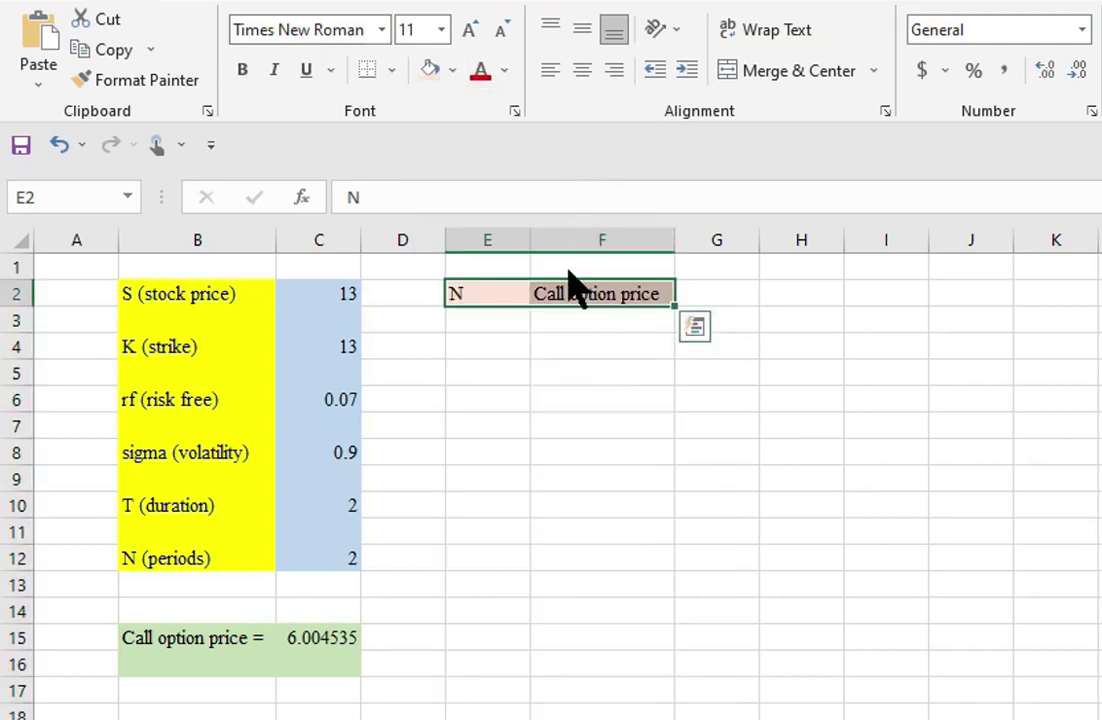
Step: Enter the period counts 2, 3, 5, 10 and 20 in E3:E7 under the N header
{"action": "left_click", "coordinate": [502, 326]}
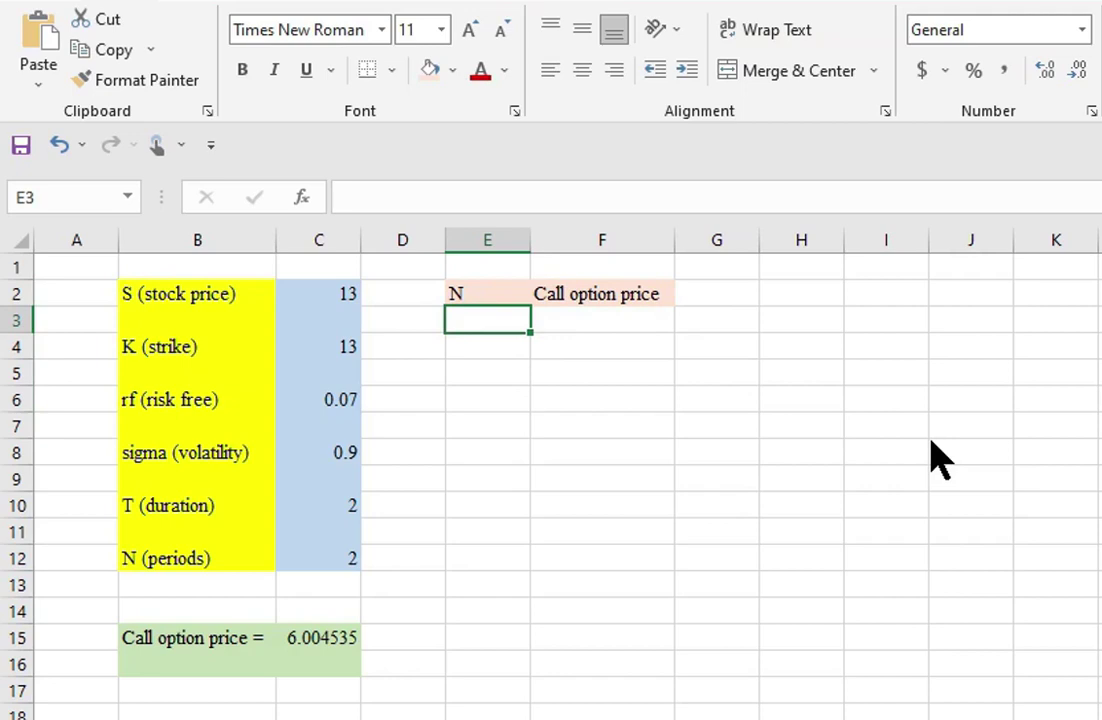
{"action": "type", "text": "2"}
{"action": "key", "text": "Return"}
{"action": "type", "text": "3"}
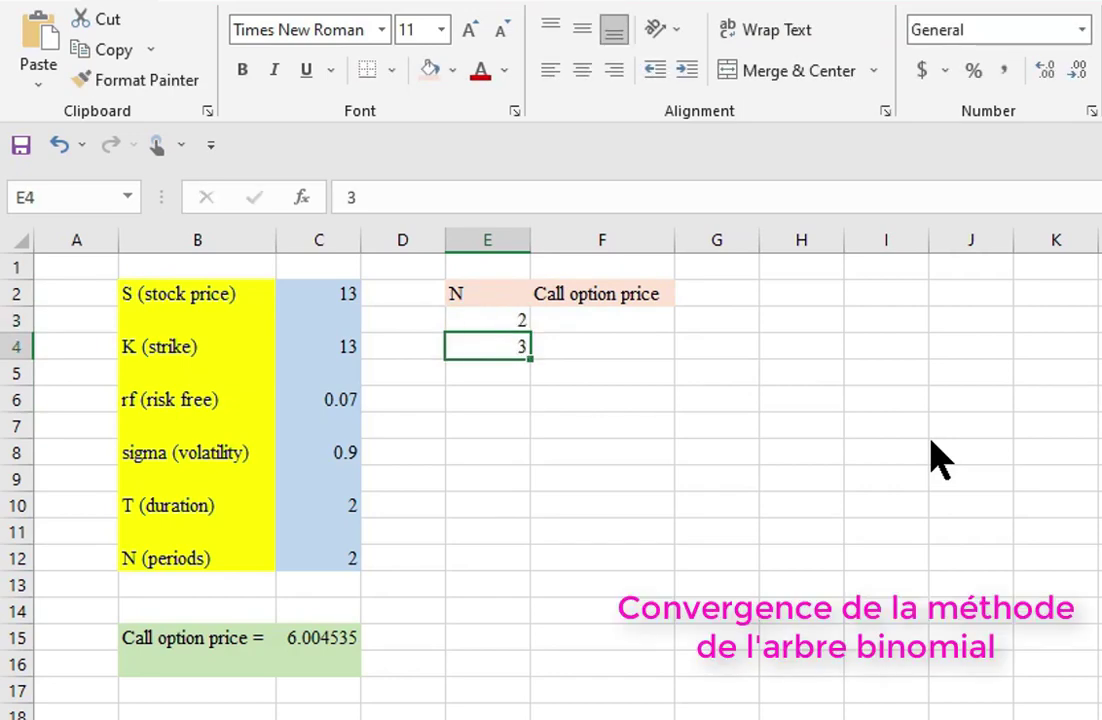
{"action": "key", "text": "Return"}
{"action": "type", "text": "5"}
{"action": "key", "text": "Return"}
{"action": "type", "text": "10"}
{"action": "key", "text": "Return"}
{"action": "type", "text": "20"}
{"action": "key", "text": "Return"}
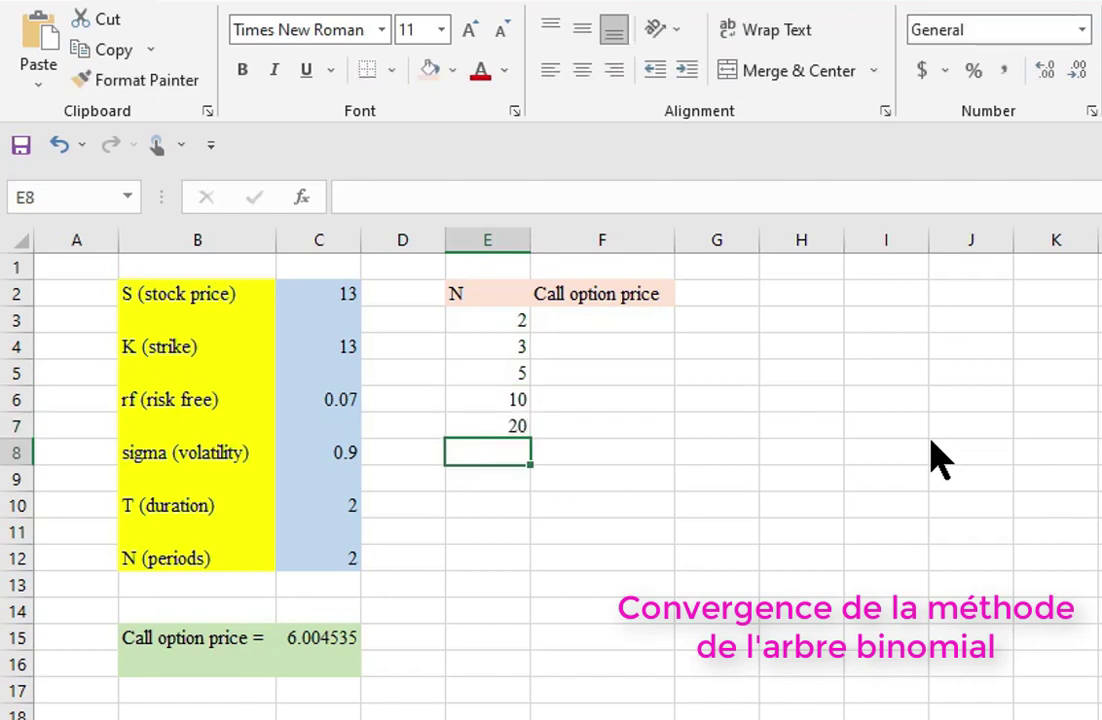
Step: Continue the N column with 30, 50, 100, 200, 500 and 1000 in E8:E13
{"action": "type", "text": "50"}
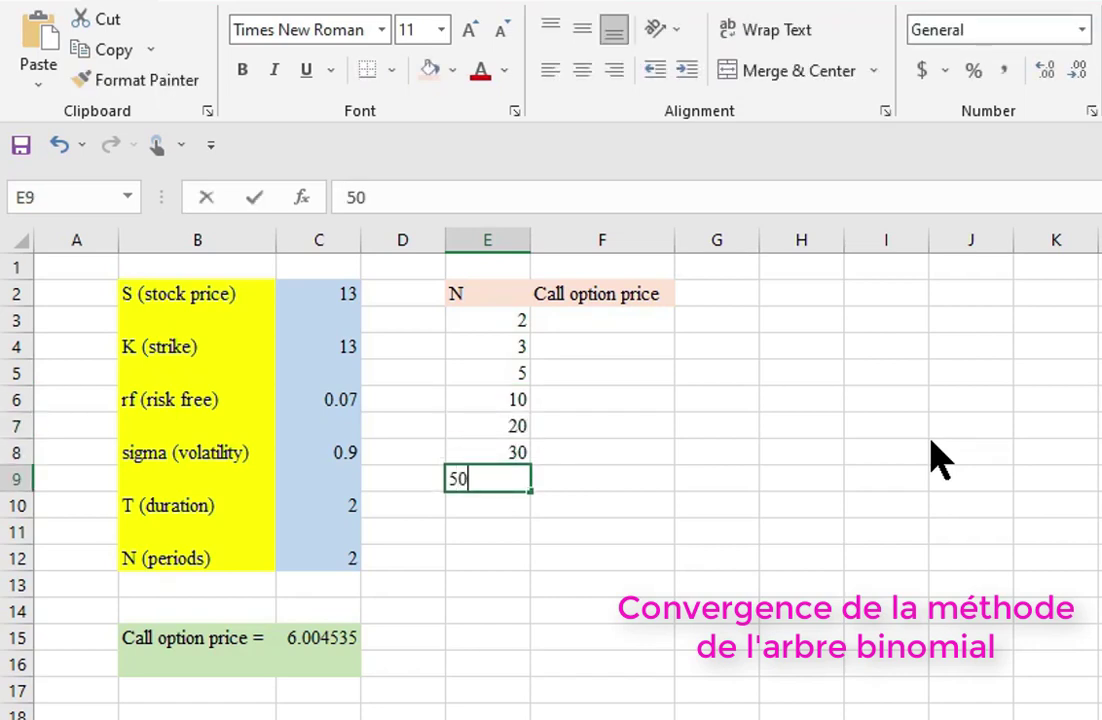
{"action": "key", "text": "Return"}
{"action": "type", "text": "100"}
{"action": "key", "text": "Return"}
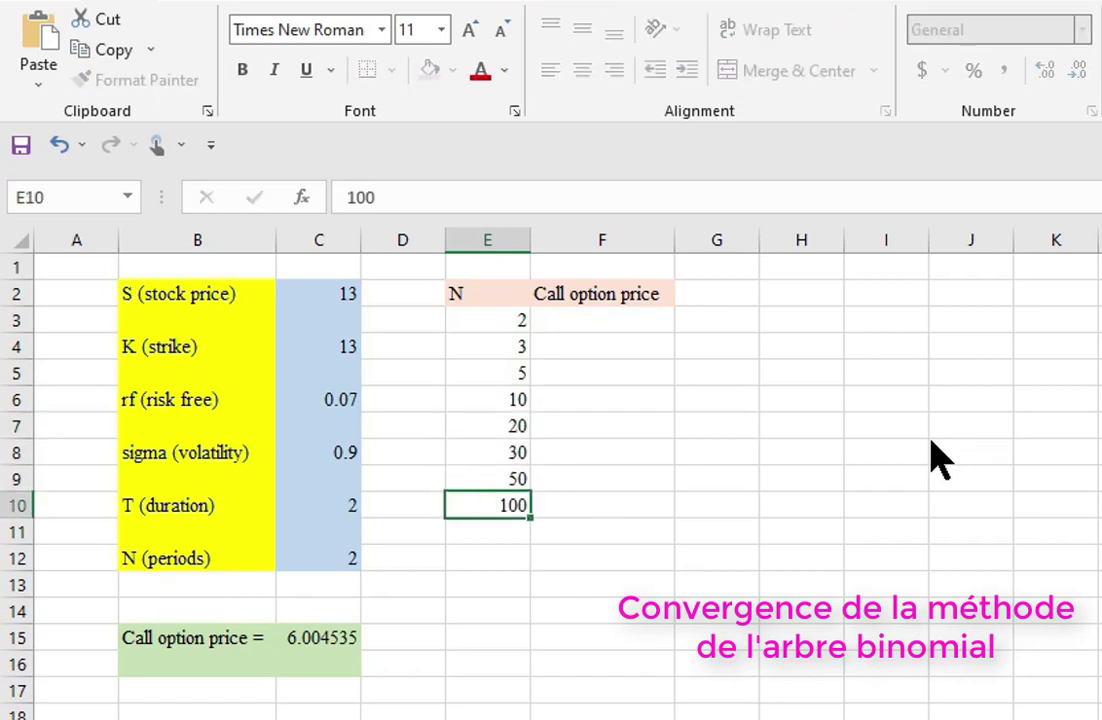
{"action": "type", "text": "200"}
{"action": "key", "text": "Return"}
{"action": "type", "text": "500"}
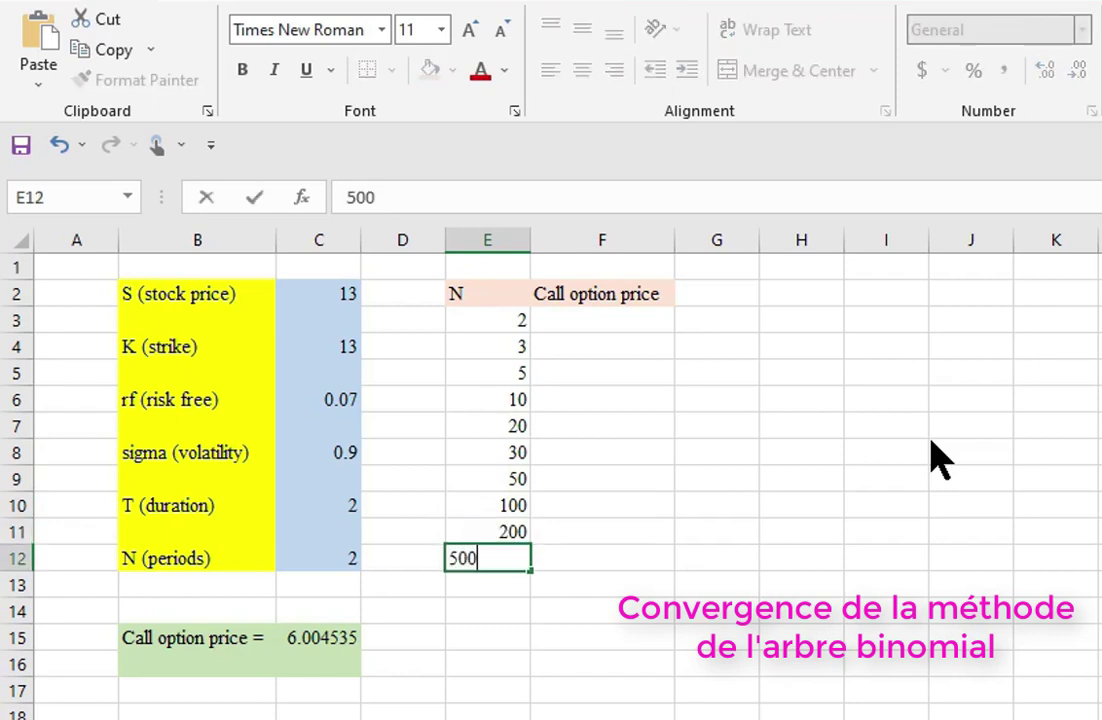
{"action": "key", "text": "Return"}
{"action": "type", "text": "1000"}
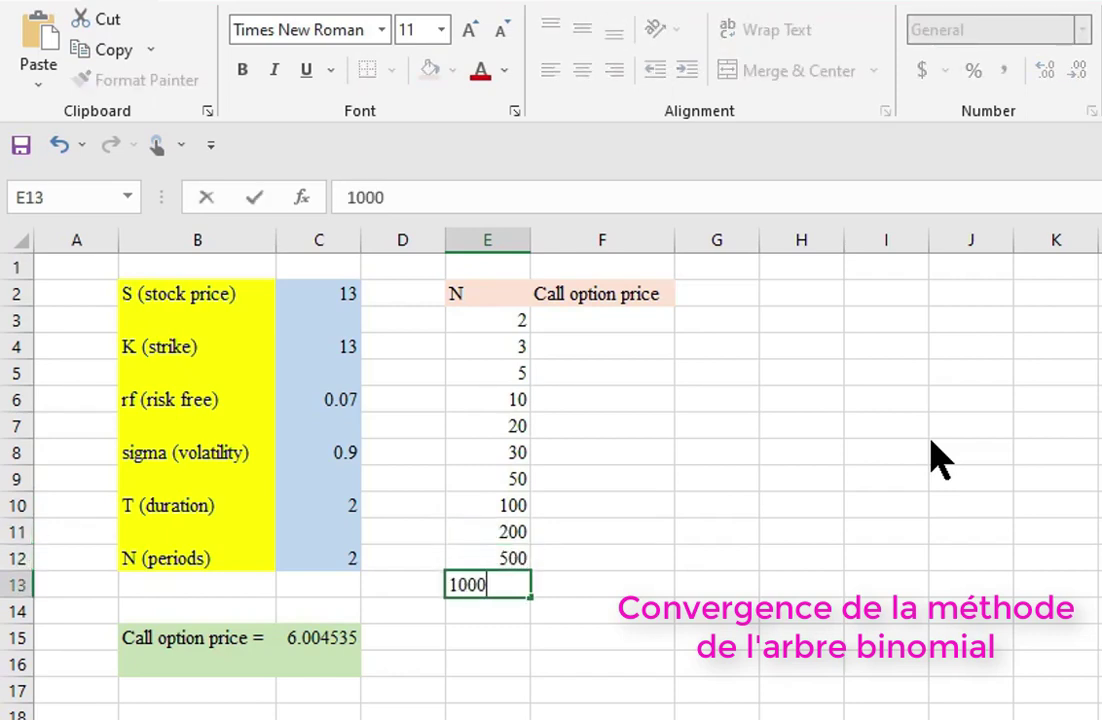
Step: Move the N values in E6:E13 down so that they start at E10
{"action": "left_click_drag", "start_coordinate": [495, 399], "coordinate": [530, 580]}
{"action": "key", "text": "ctrl+c"}
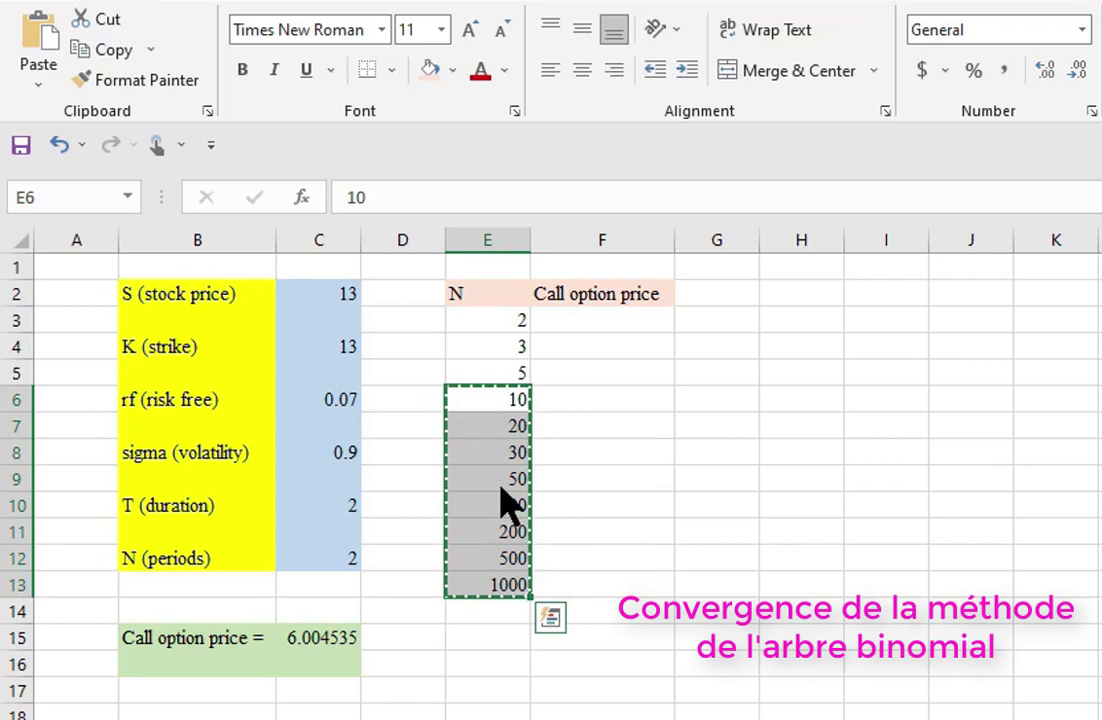
{"action": "left_click", "coordinate": [512, 507]}
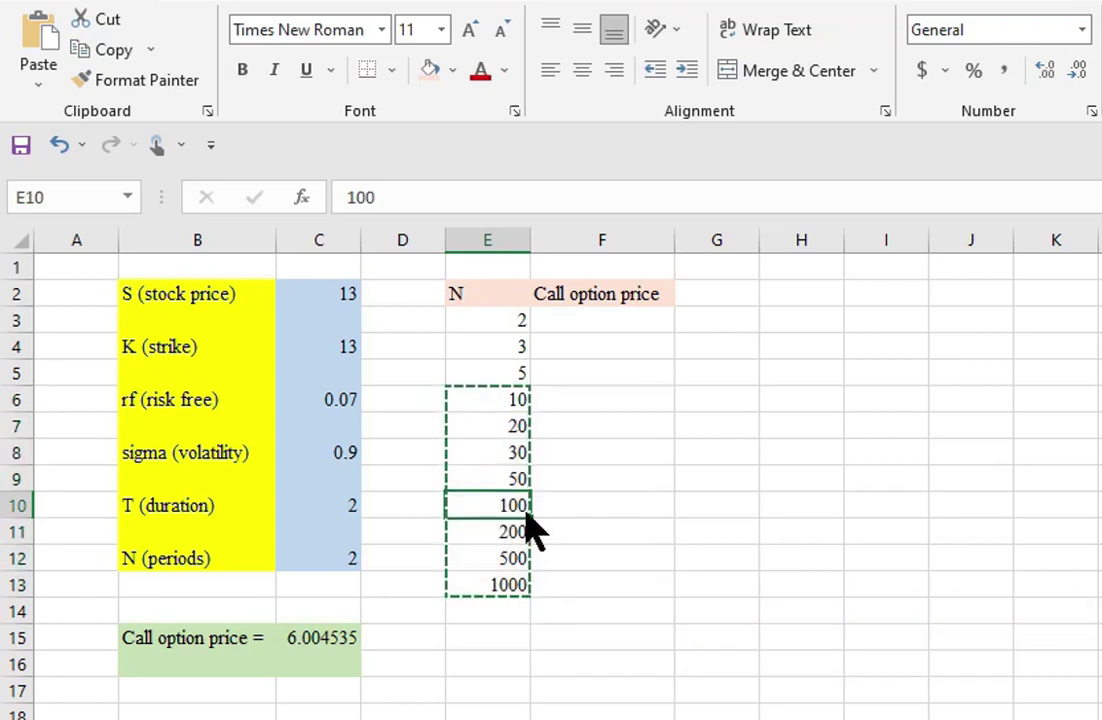
{"action": "key", "text": "ctrl+v"}
Step: Enter the period counts 6, 7, 8 and 9 in E6:E9
{"action": "key", "text": "Up"}
{"action": "key", "text": "Up"}
{"action": "key", "text": "Up"}
{"action": "key", "text": "Up"}
{"action": "type", "text": "6"}
{"action": "key", "text": "Return"}
{"action": "type", "text": "7"}
{"action": "key", "text": "Return"}
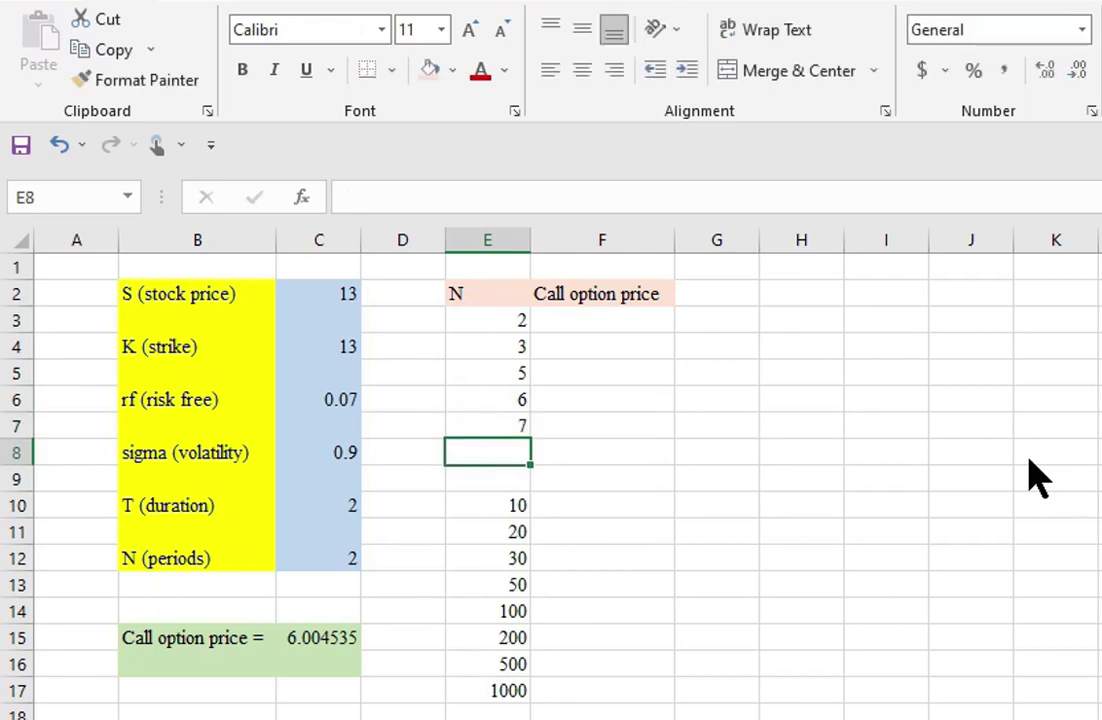
{"action": "type", "text": "8"}
{"action": "key", "text": "Return"}
{"action": "type", "text": "9"}
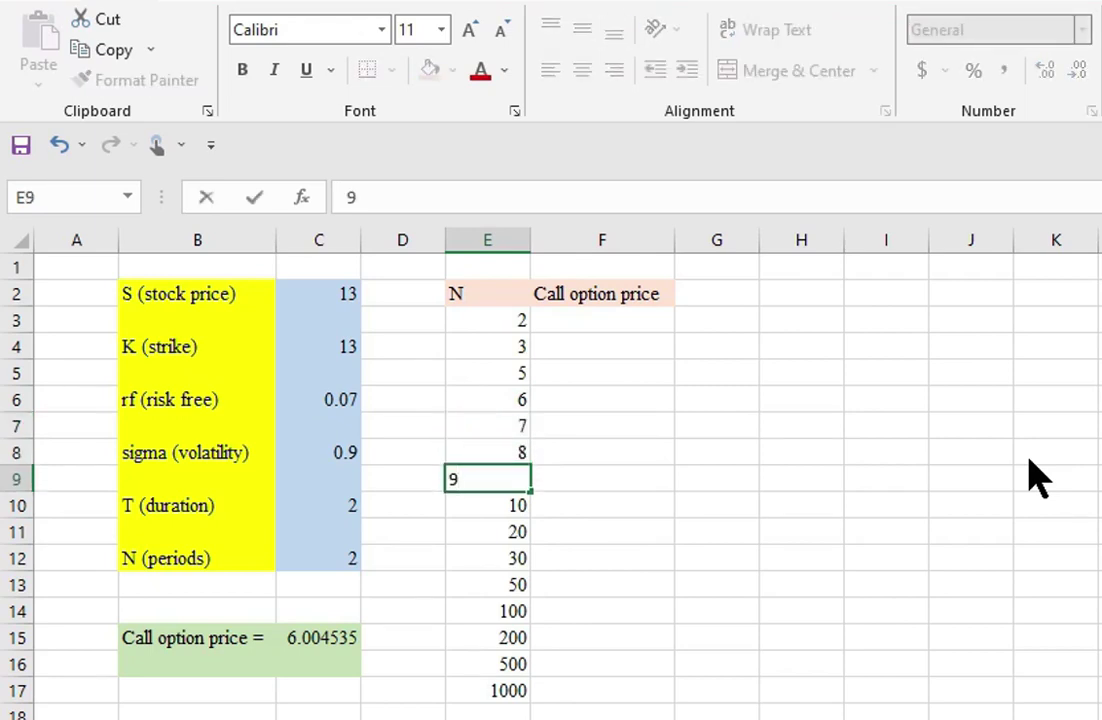
{"action": "key", "text": "Return"}
Step: Copy the CallOption formula text from C15 into F3 and replace its C12 argument with E3
{"action": "double_click", "coordinate": [314, 640]}
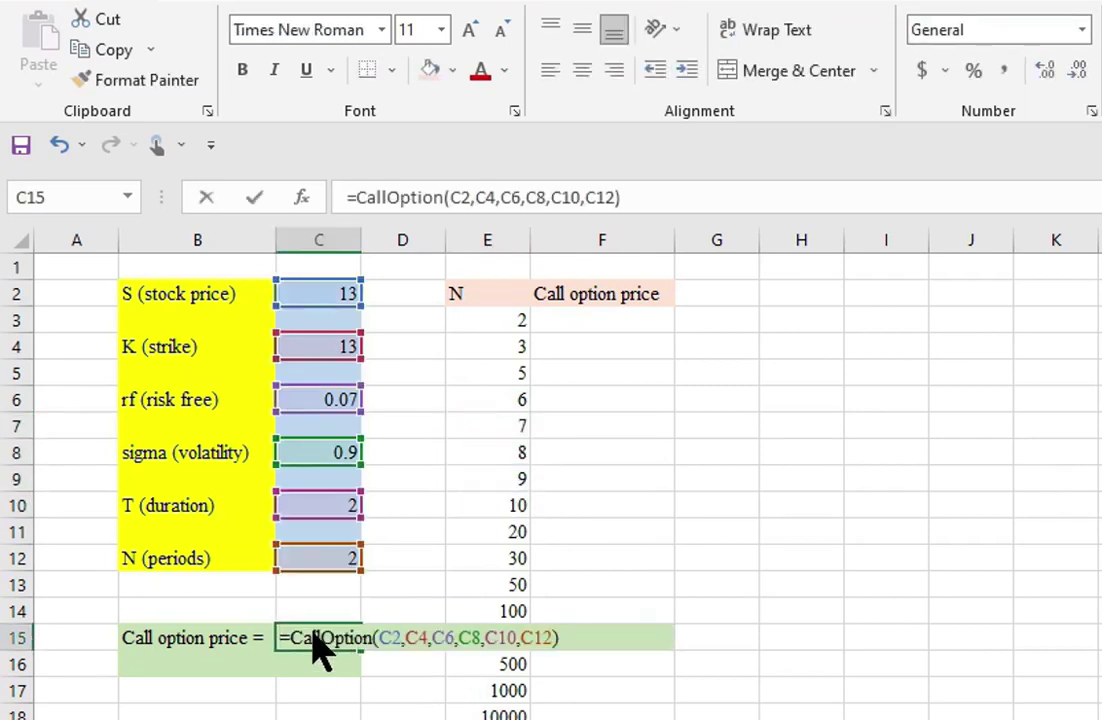
{"action": "left_click_drag", "start_coordinate": [374, 642], "coordinate": [279, 645]}
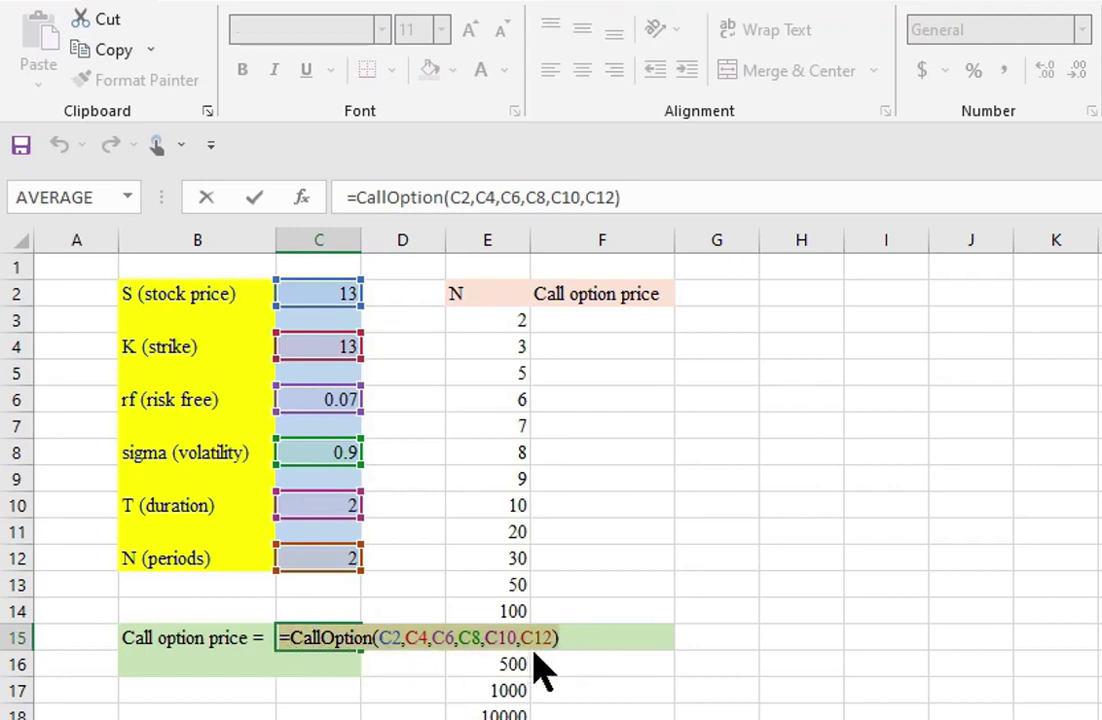
{"action": "key", "text": "Escape"}
{"action": "left_click", "coordinate": [614, 325]}
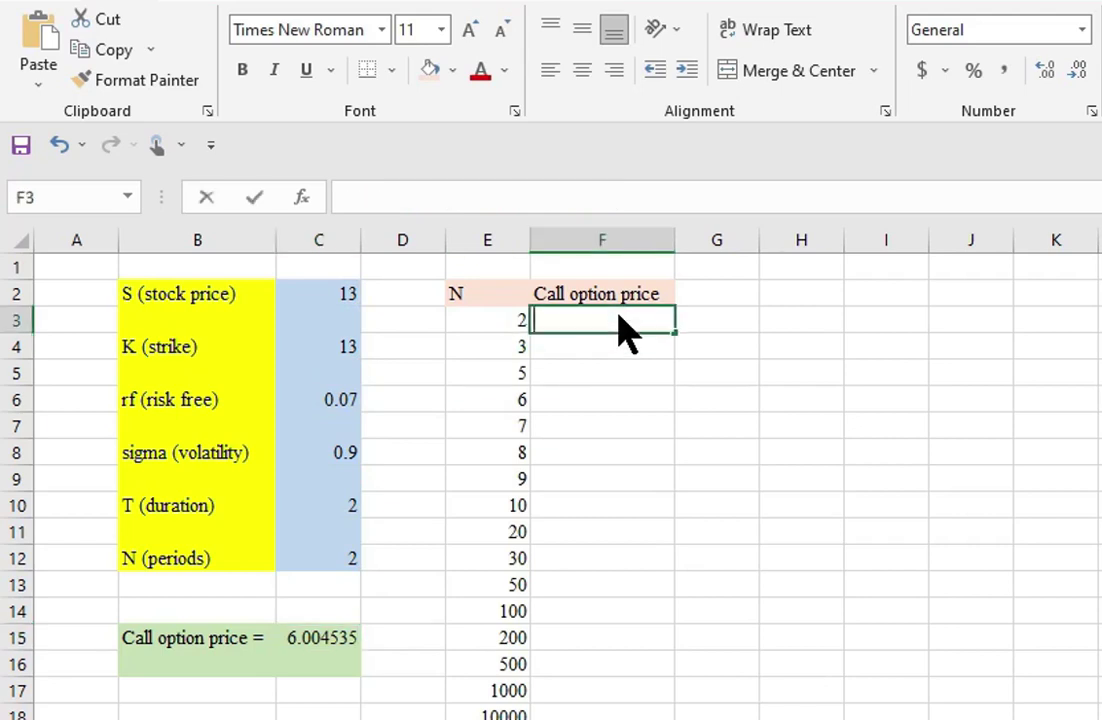
{"action": "key", "text": "F2"}
{"action": "key", "text": "ctrl+v"}
{"action": "key", "text": "Left"}
{"action": "key", "text": "BackSpace"}
{"action": "key", "text": "BackSpace"}
{"action": "key", "text": "BackSpace"}
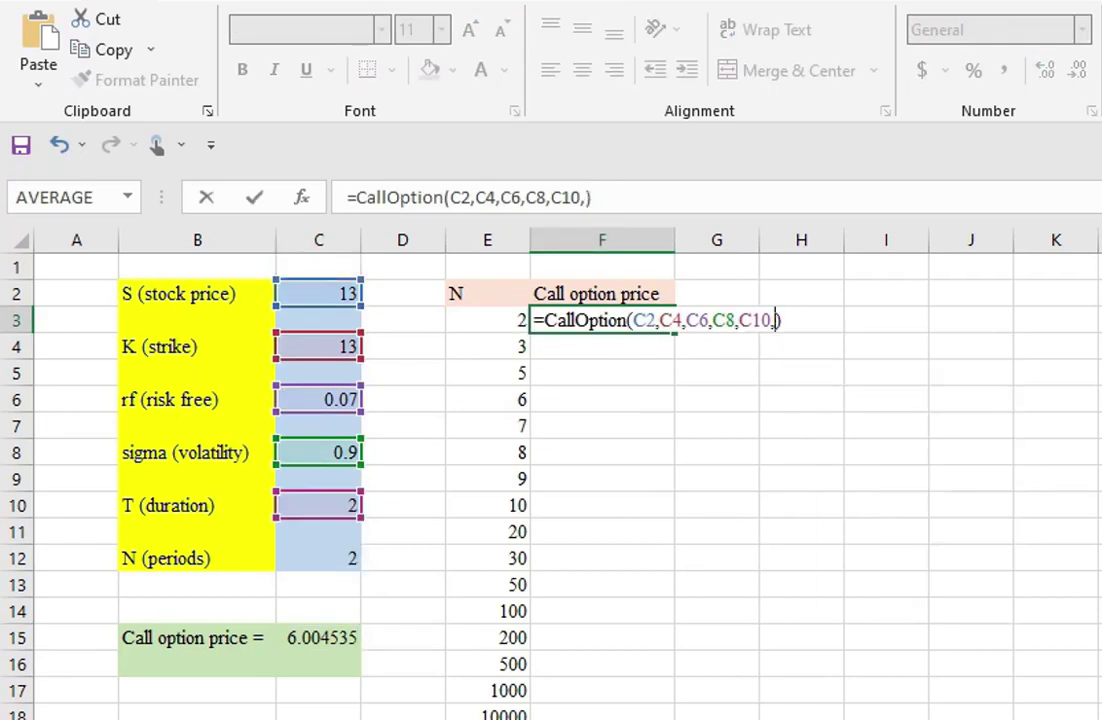
{"action": "left_click", "coordinate": [505, 322]}
Step: Make the F3 formula =CallOption($C$2,$C$4,$C$6,$C$8,$C$10,E3) and fill it down column F to F17
{"action": "type", "text": "$C"}
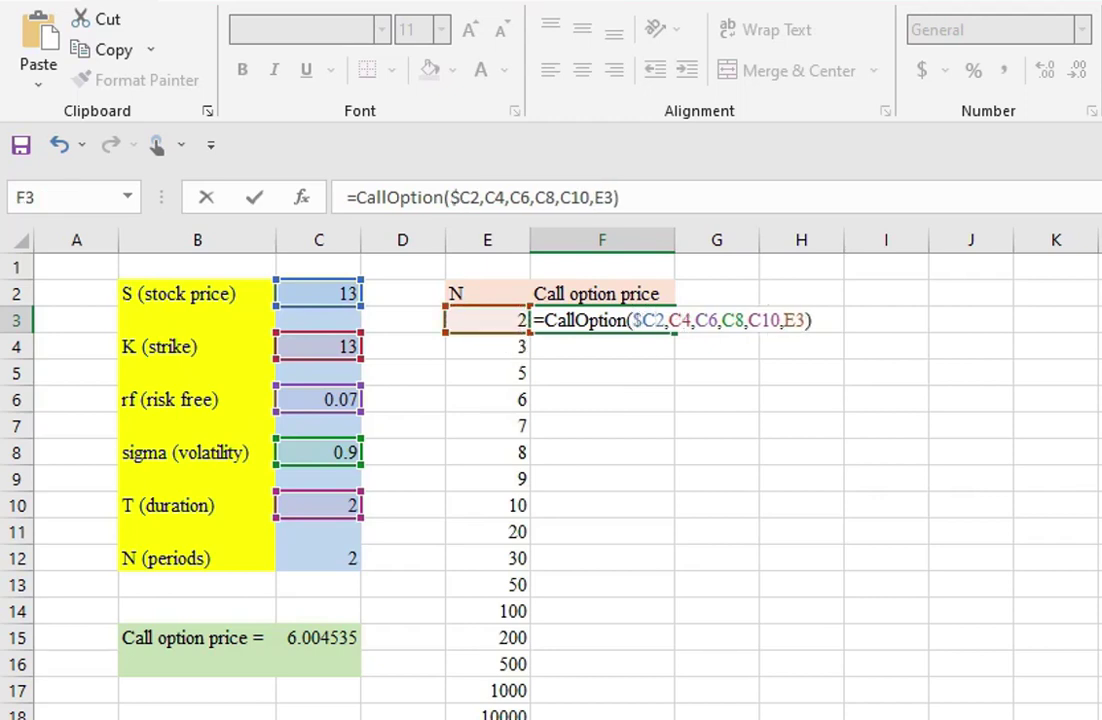
{"action": "type", "text": "$2,"}
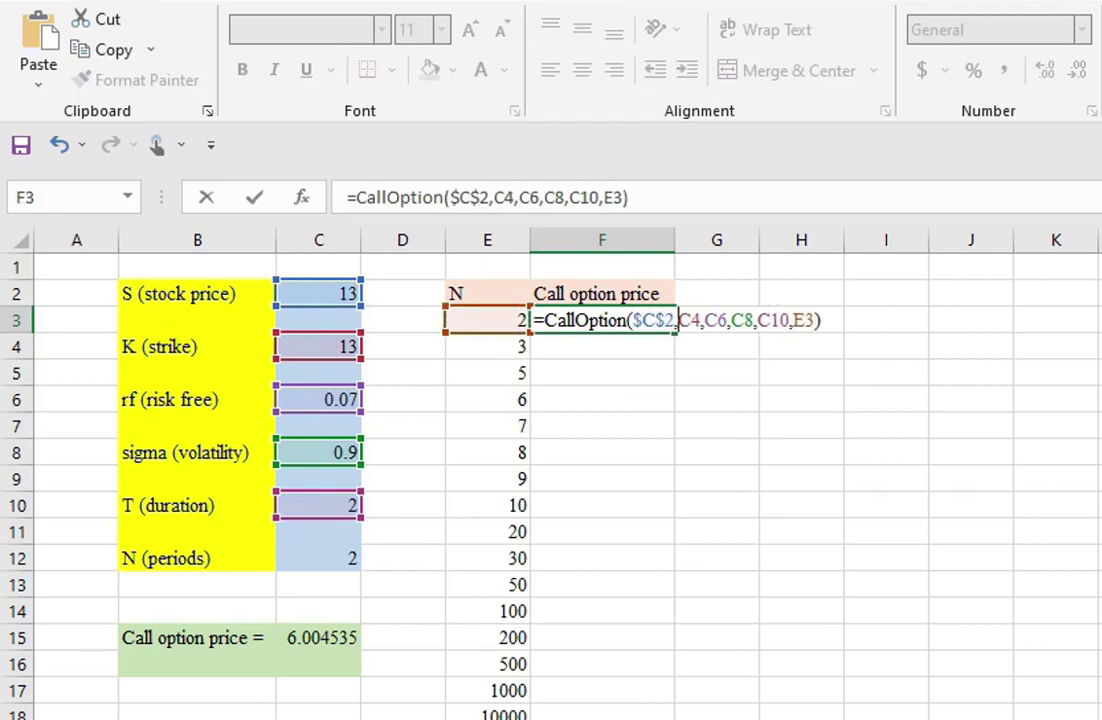
{"action": "type", "text": "$C"}
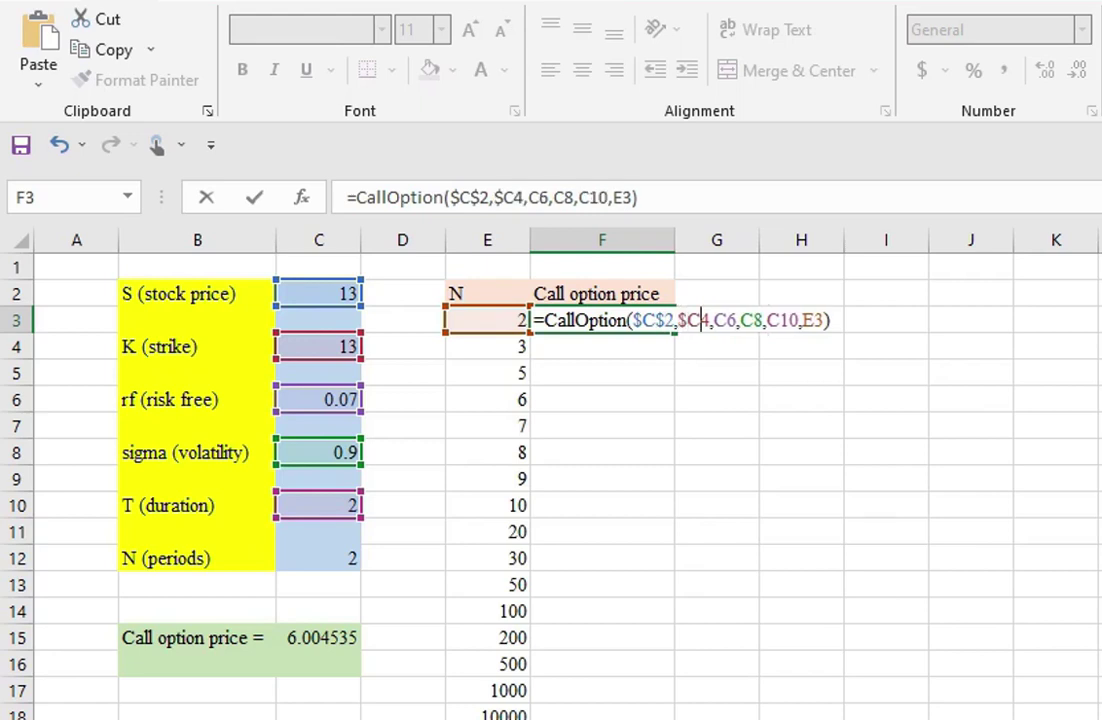
{"action": "type", "text": "$"}
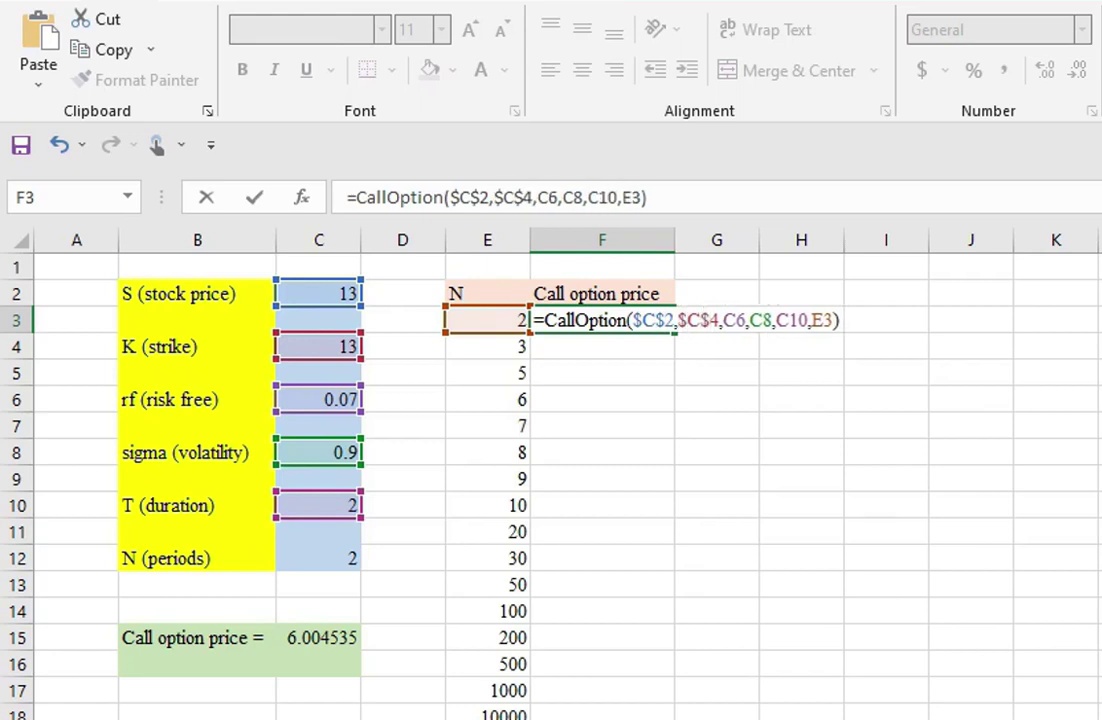
{"action": "left_click", "coordinate": [724, 320]}
{"action": "type", "text": "$C"}
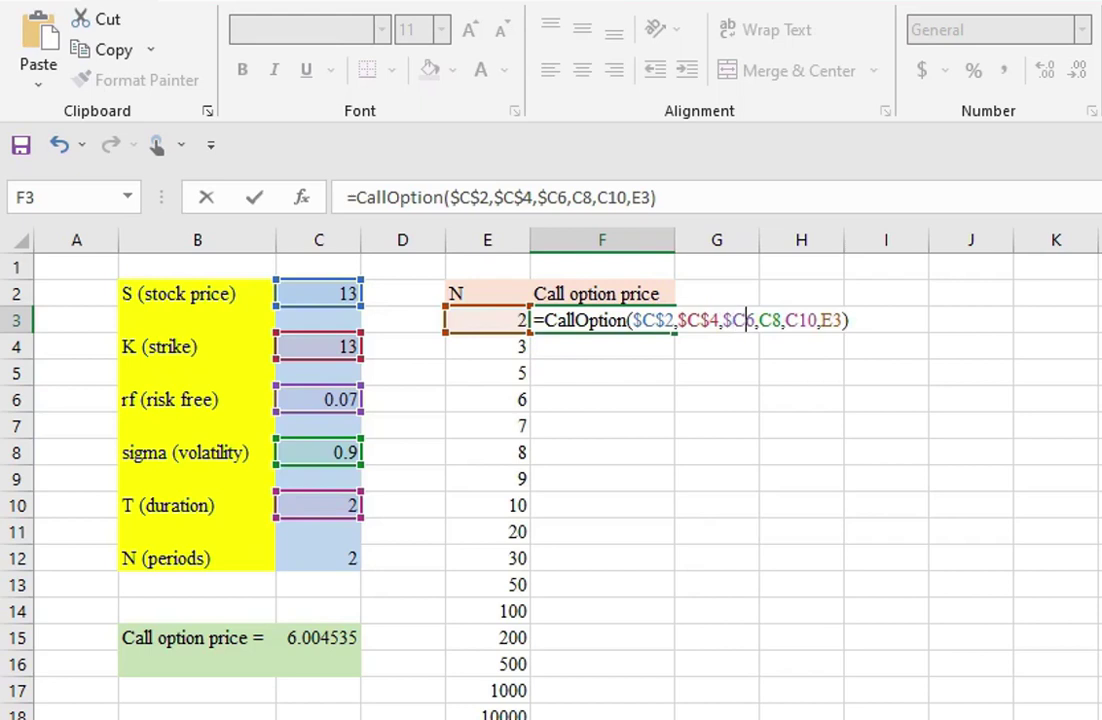
{"action": "type", "text": "$"}
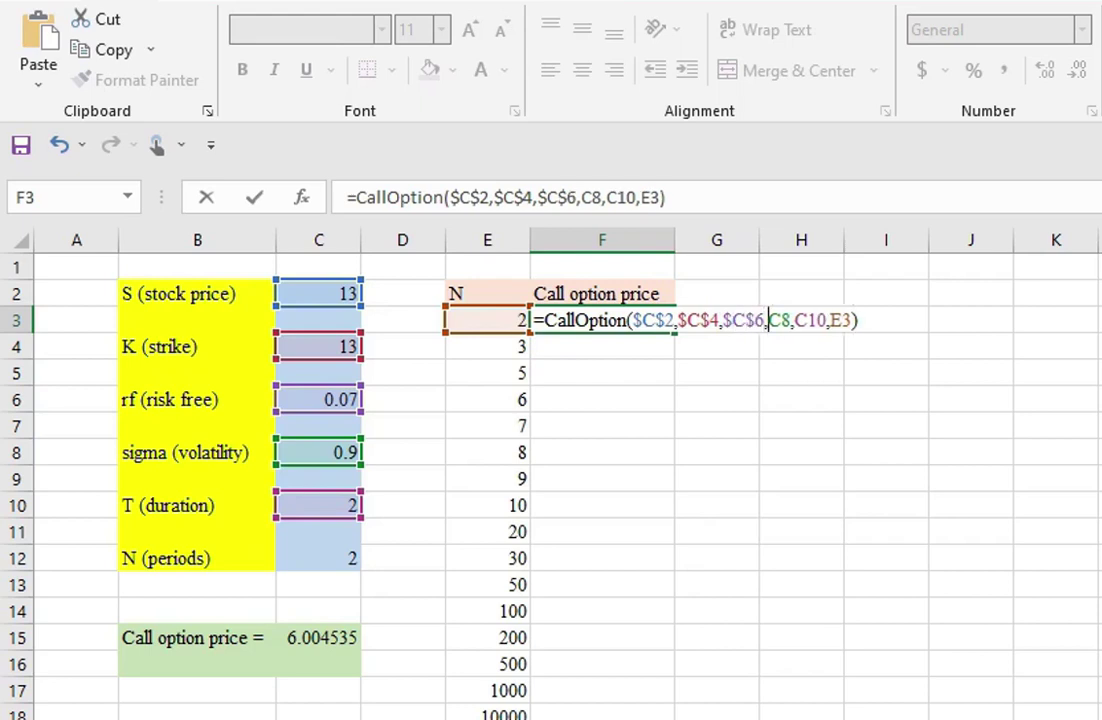
{"action": "left_click", "coordinate": [769, 320]}
{"action": "type", "text": "$C$"}
{"action": "left_click", "coordinate": [813, 320]}
{"action": "type", "text": "$C"}
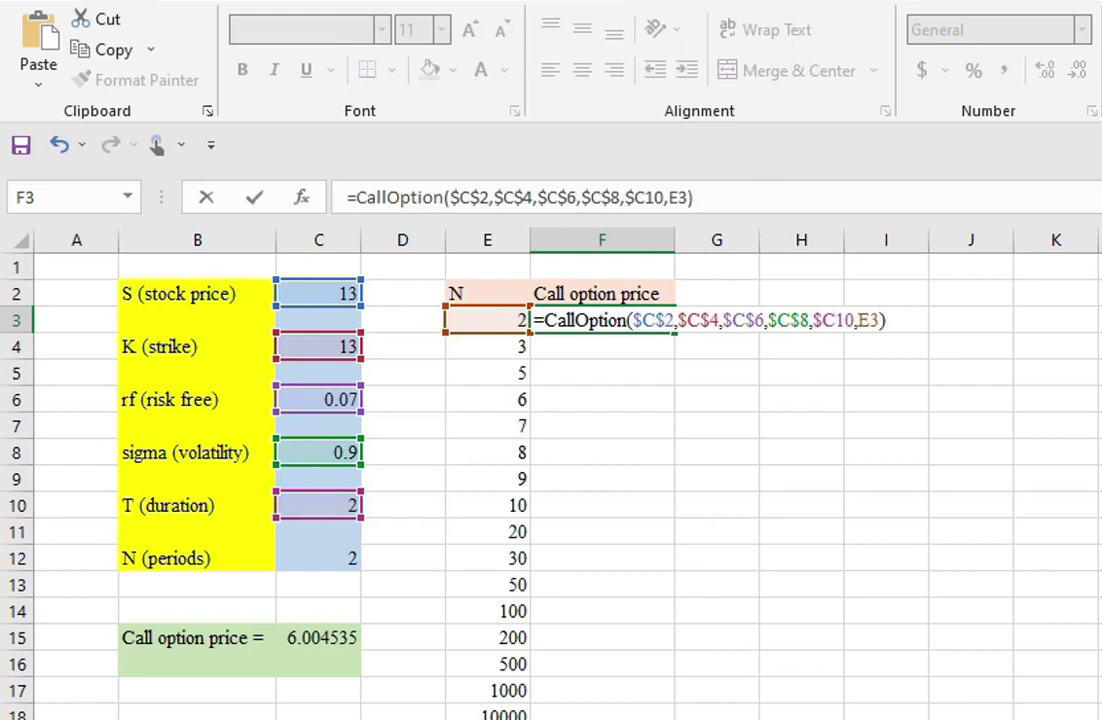
{"action": "type", "text": "$"}
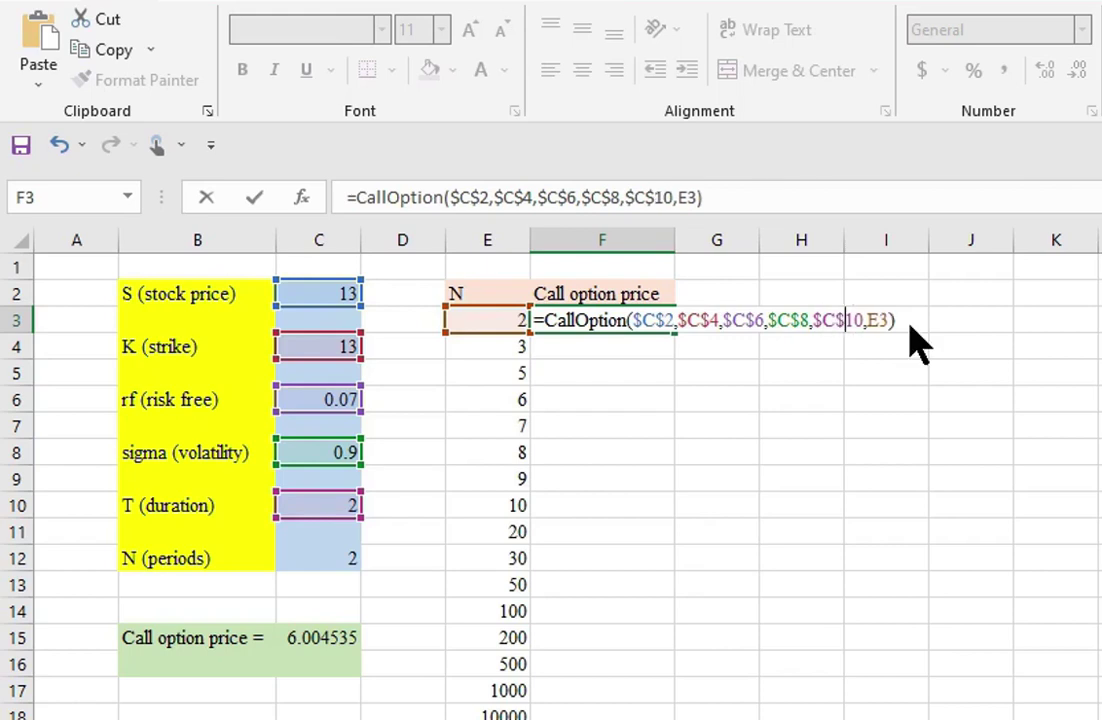
{"action": "key", "text": "ctrl+Return"}
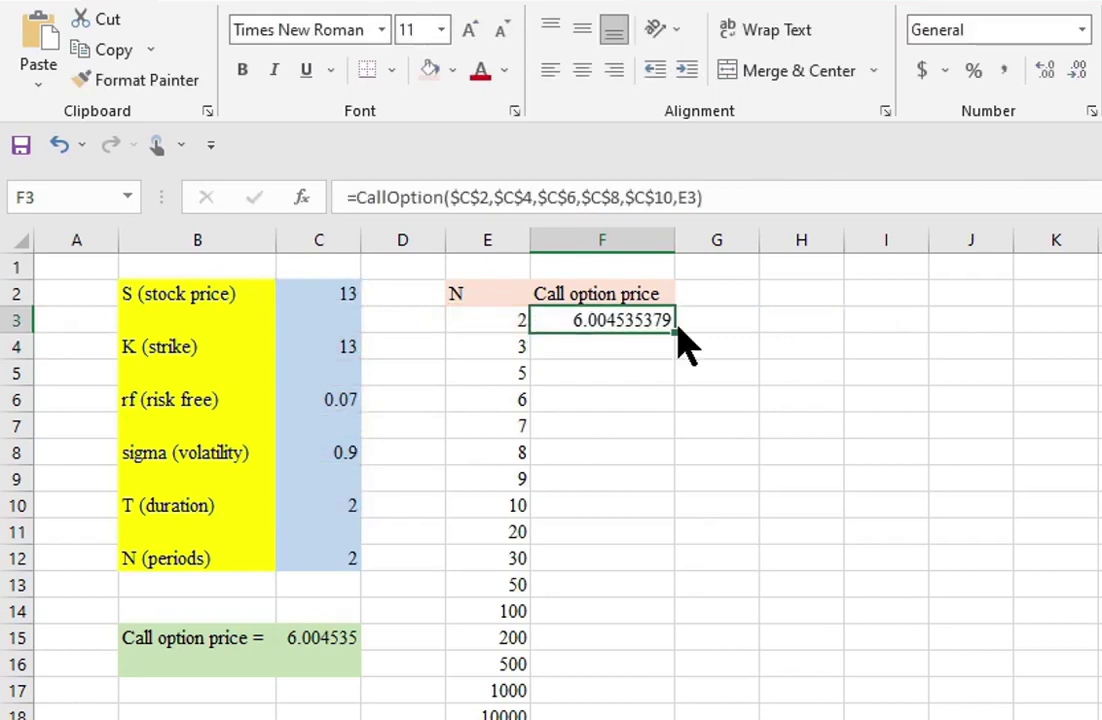
{"action": "left_click_drag", "start_coordinate": [674, 347], "coordinate": [652, 716]}
Step: Insert a scatter chart with straight lines and markers from E2:F17 and place it beside the table
{"action": "left_click_drag", "start_coordinate": [470, 308], "coordinate": [643, 717]}
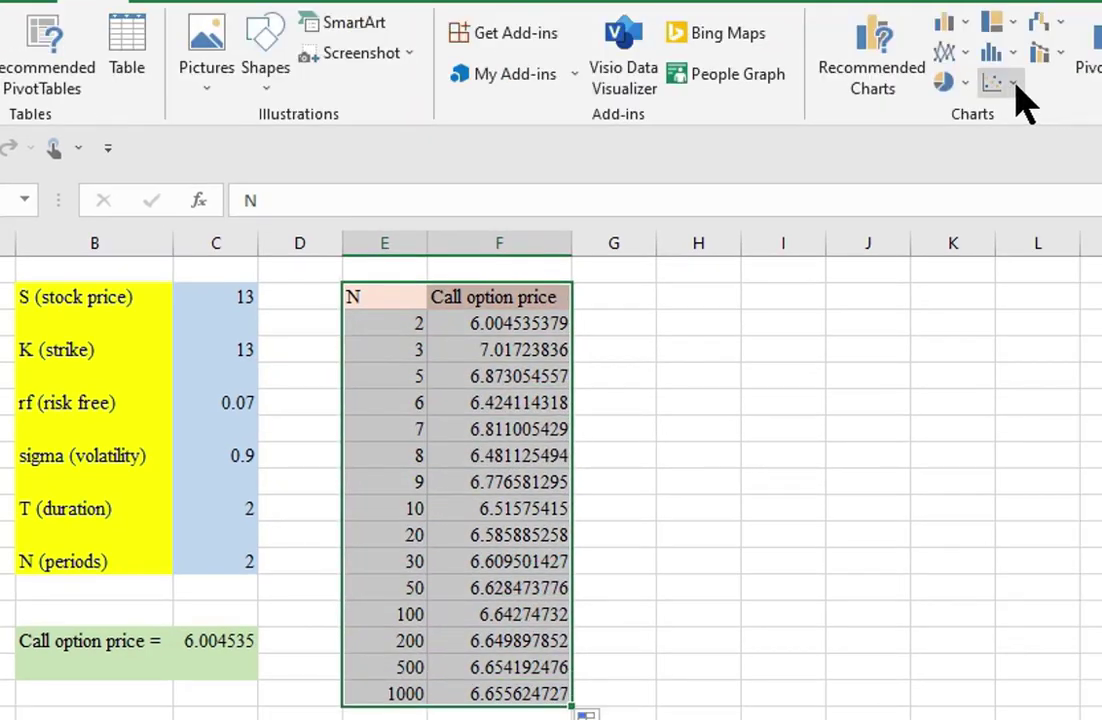
{"action": "left_click", "coordinate": [1010, 82]}
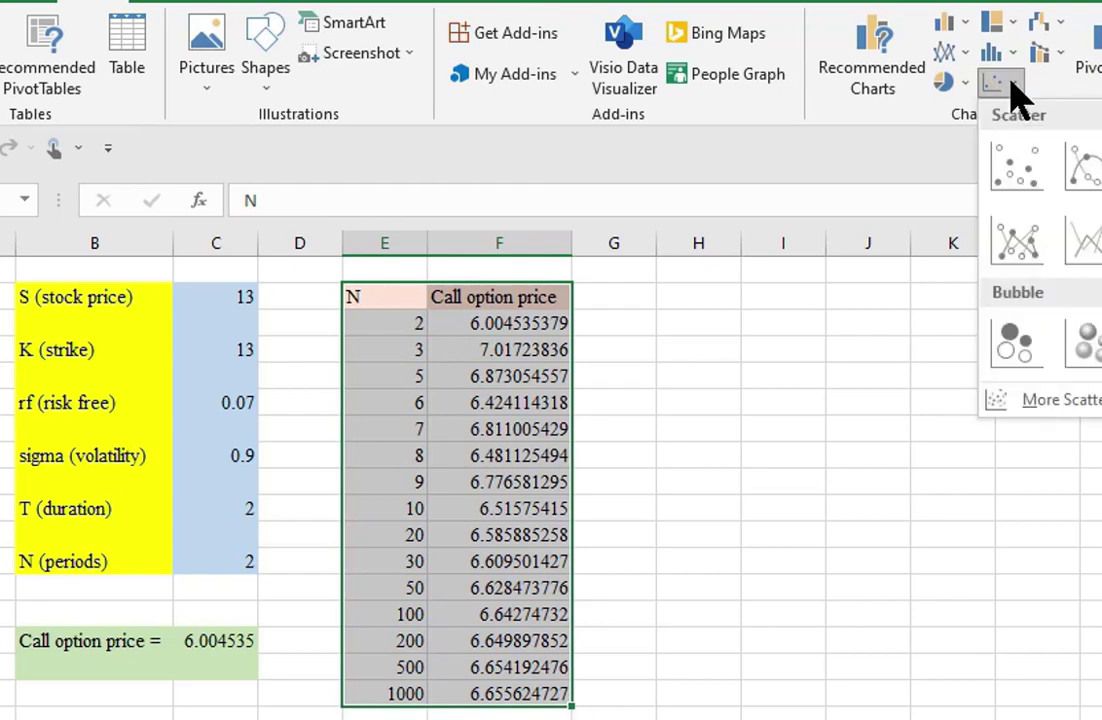
{"action": "left_click", "coordinate": [1015, 240]}
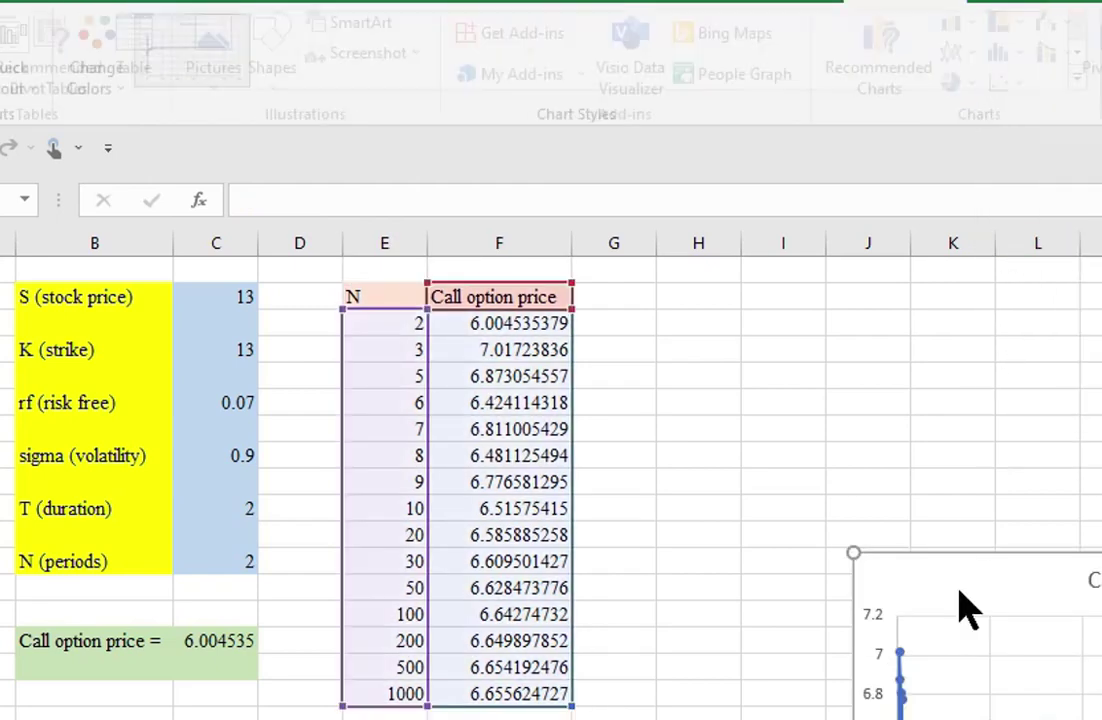
{"action": "left_click_drag", "start_coordinate": [855, 556], "coordinate": [659, 455]}
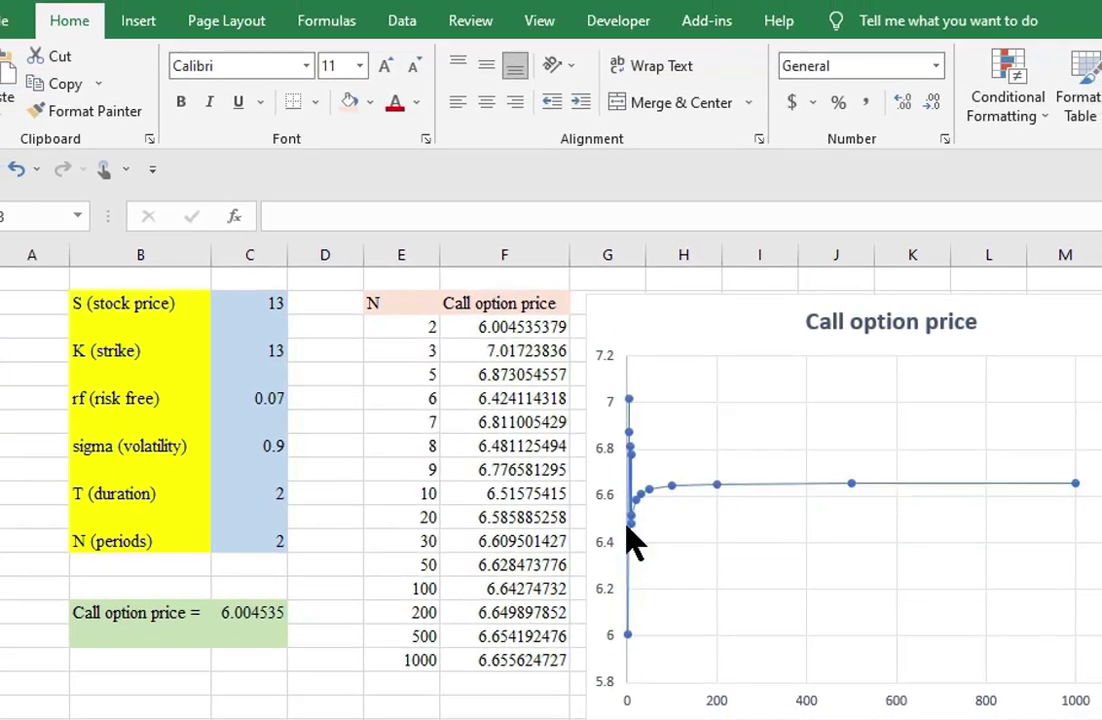
Step: Set the font color of E14:F17, the rows for N from 100 to 1000, to red
{"action": "left_click_drag", "start_coordinate": [435, 582], "coordinate": [512, 650]}
{"action": "left_click", "coordinate": [400, 112]}
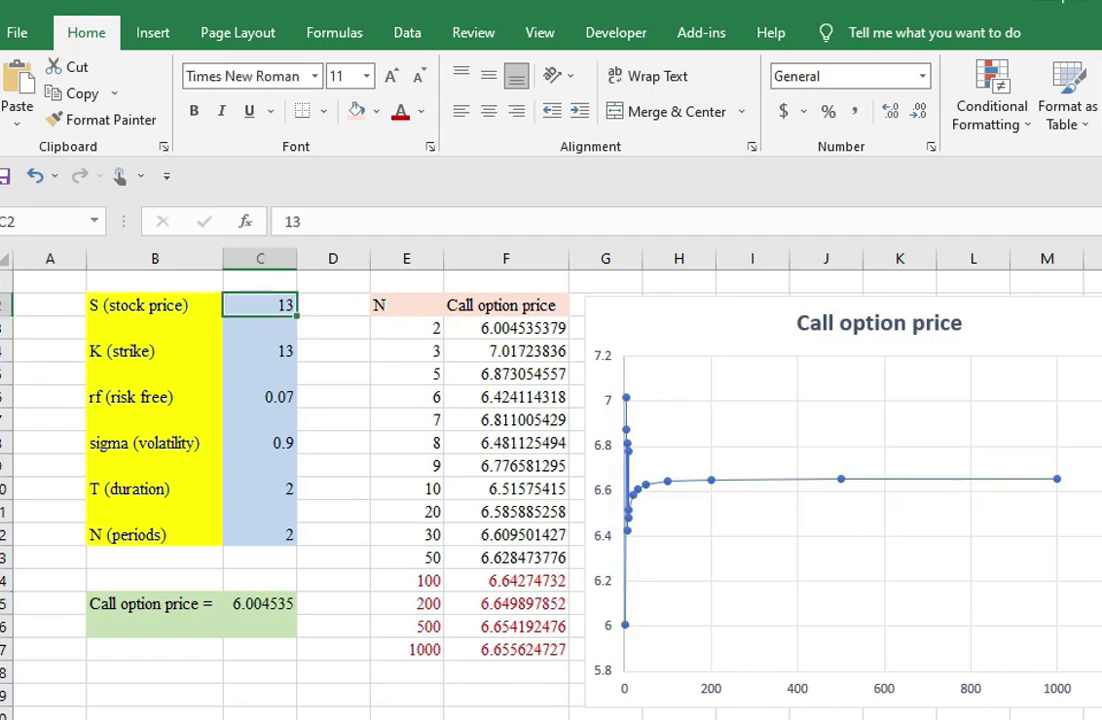
Step: Set the stock price S in C2 to 18
{"action": "type", "text": "1"}
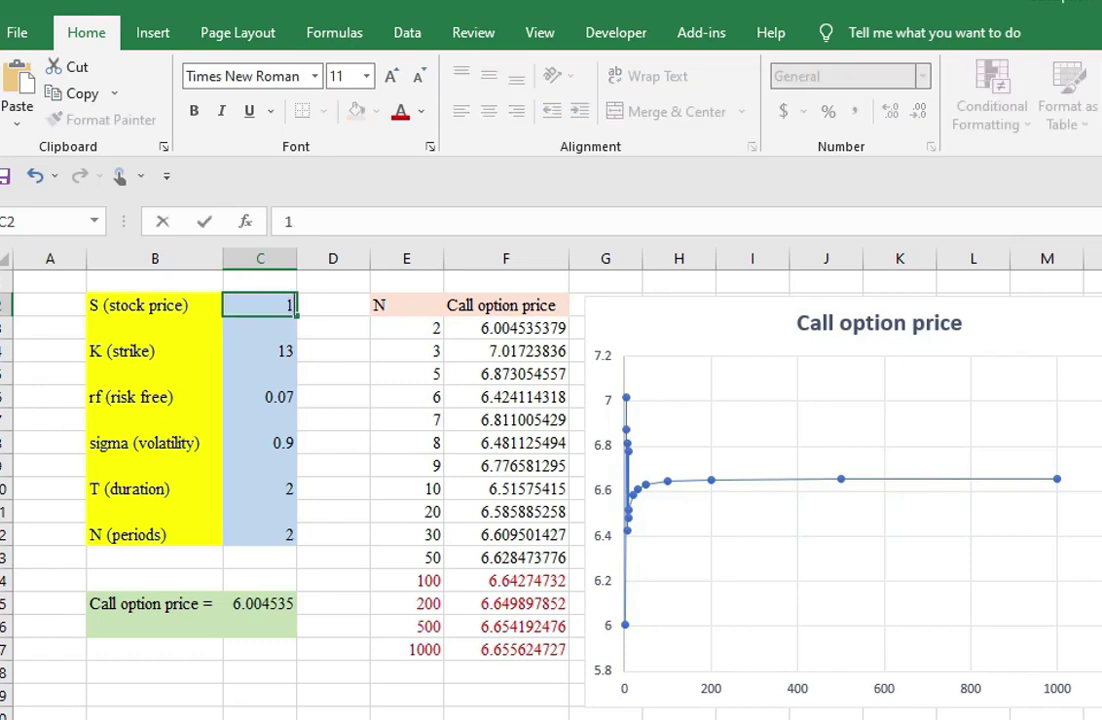
{"action": "type", "text": "8"}
{"action": "key", "text": "Return"}
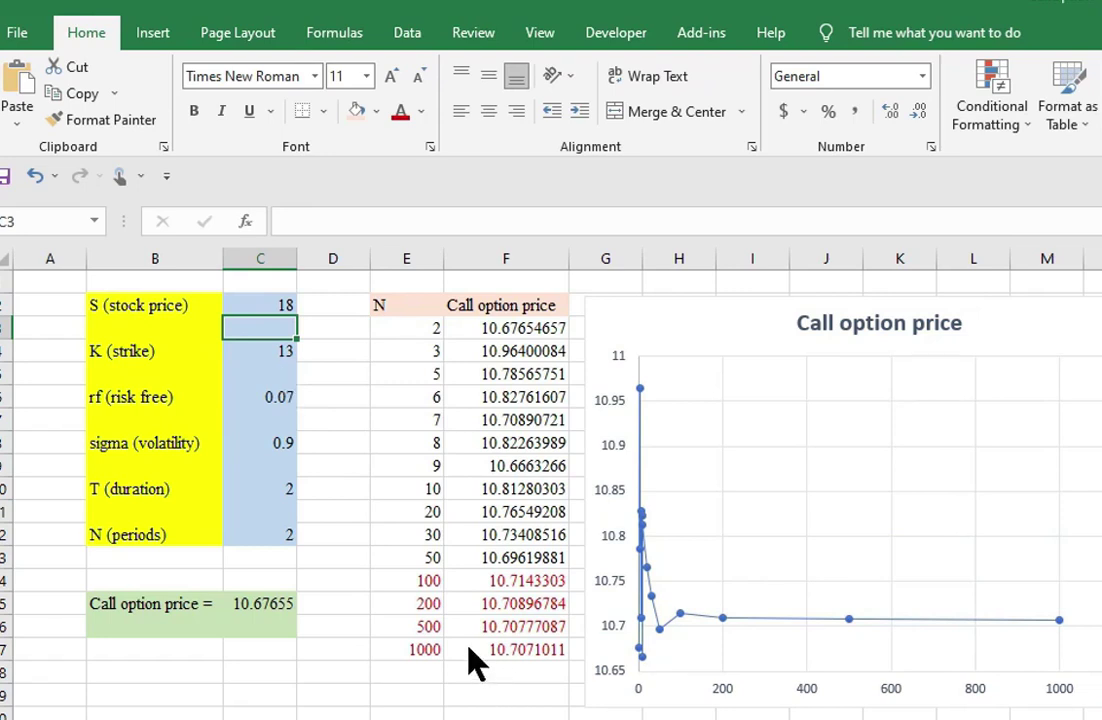
Step: Try a volatility of 1.9 in C8 and undo the change
{"action": "key", "text": "Down"}
{"action": "key", "text": "Down"}
{"action": "key", "text": "Down"}
{"action": "key", "text": "Down"}
{"action": "key", "text": "Down"}
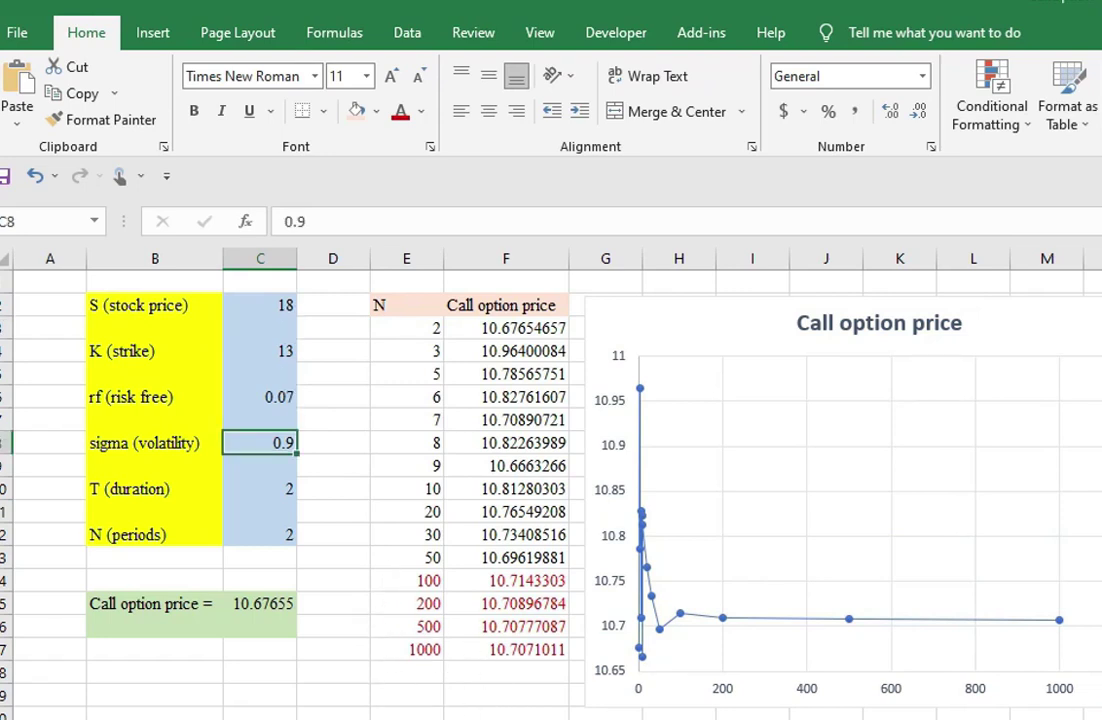
{"action": "type", "text": "1."}
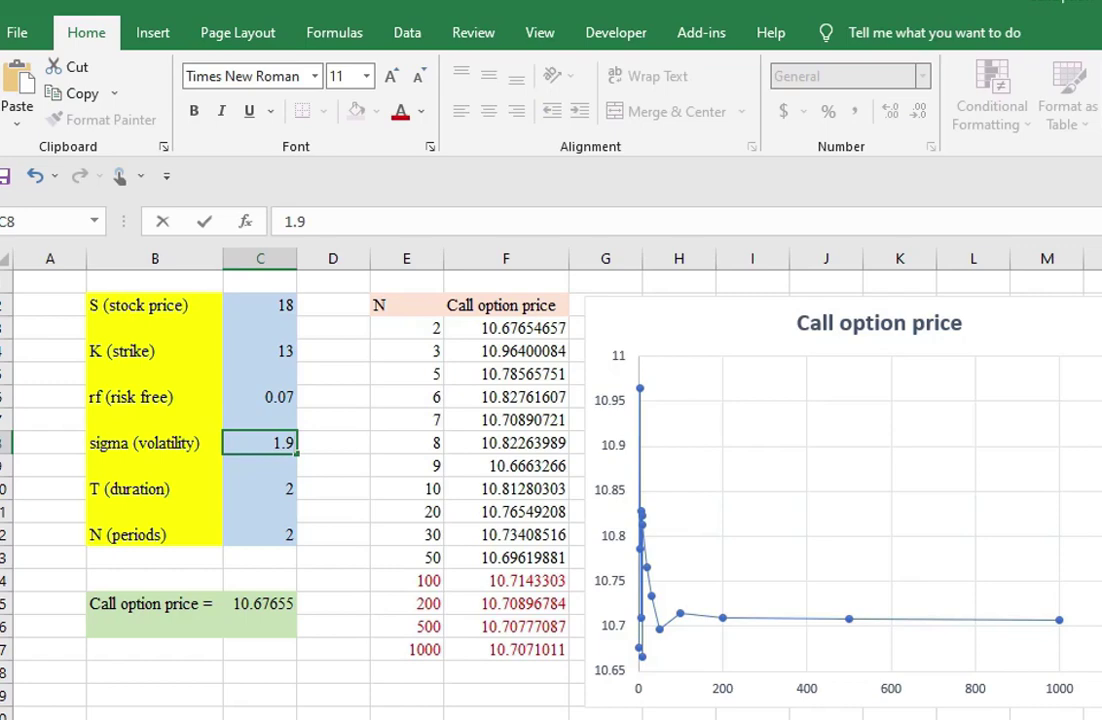
{"action": "key", "text": "Return"}
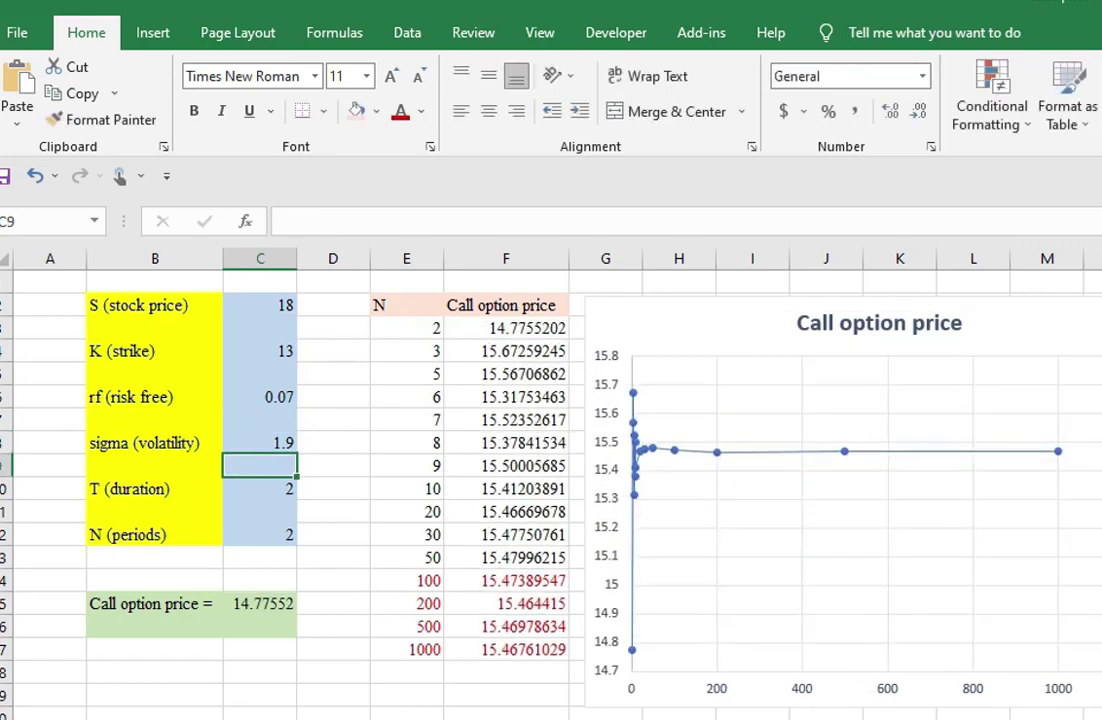
{"action": "key", "text": "ctrl+z"}
Step: Set the risk-free rate in C6 to 0.01
{"action": "key", "text": "Up"}
{"action": "key", "text": "Up"}
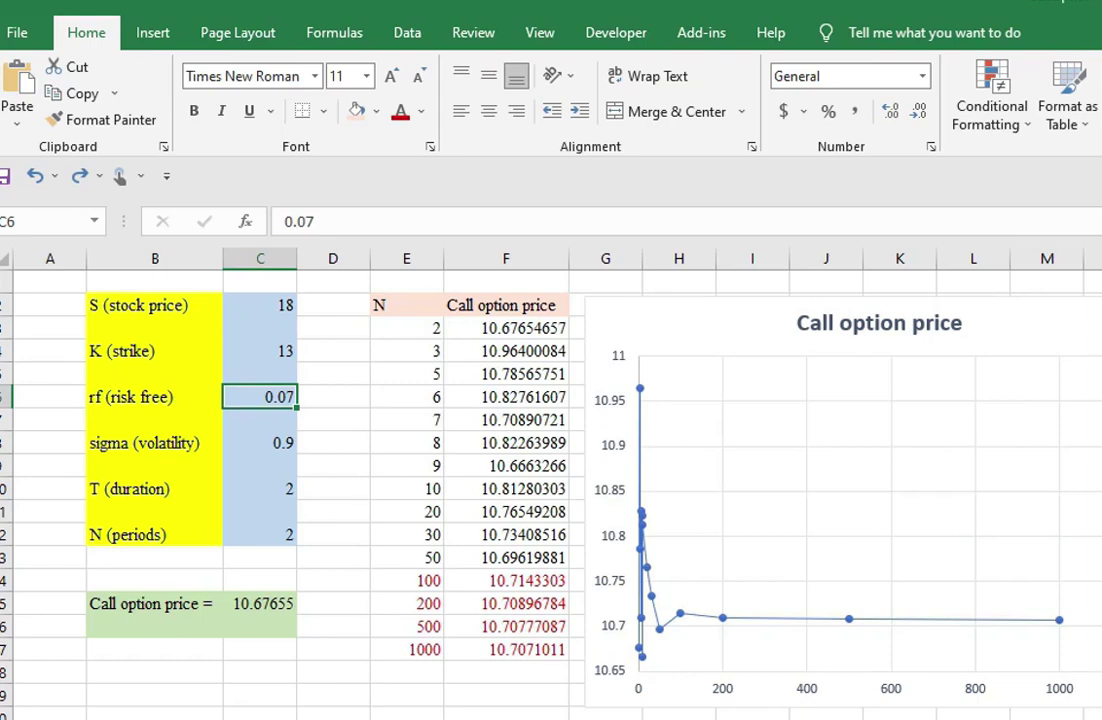
{"action": "type", "text": "0.0"}
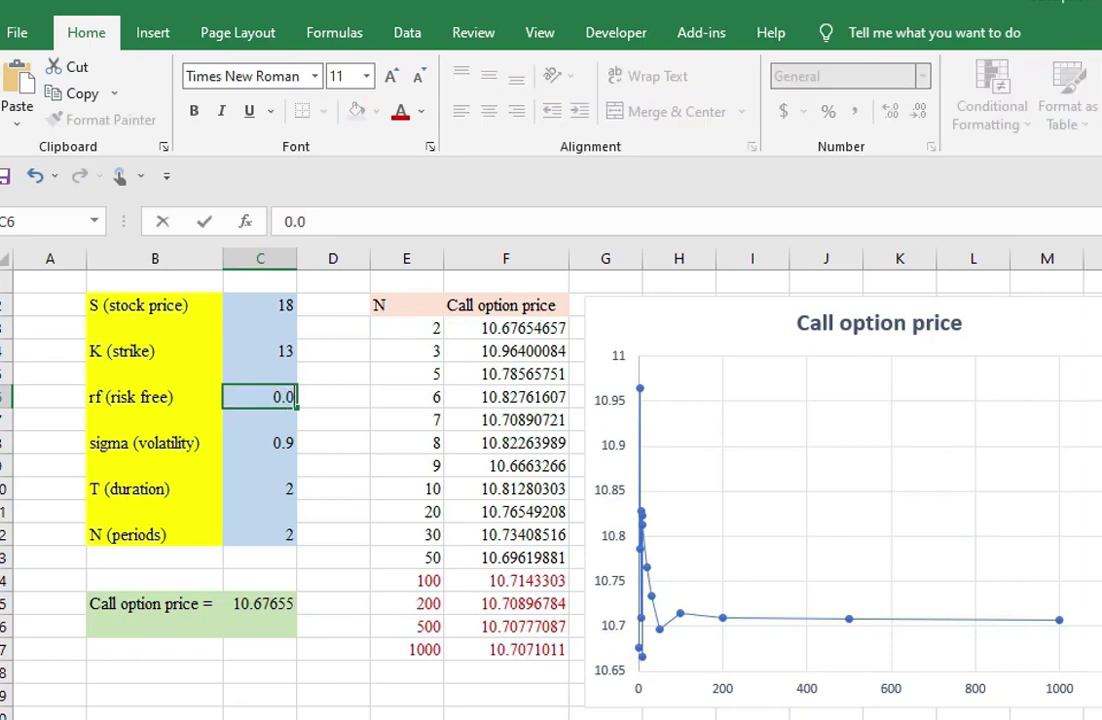
{"action": "key", "text": "Return"}
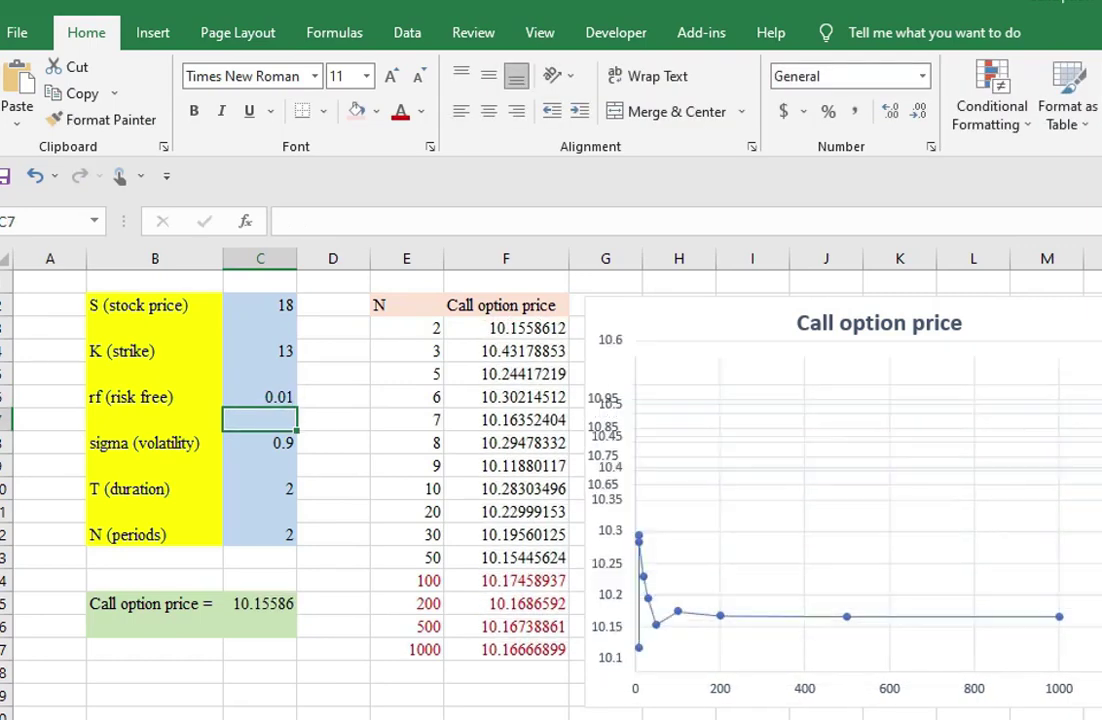
Step: Set the strike price K in C4 to 10
{"action": "left_click", "coordinate": [280, 358]}
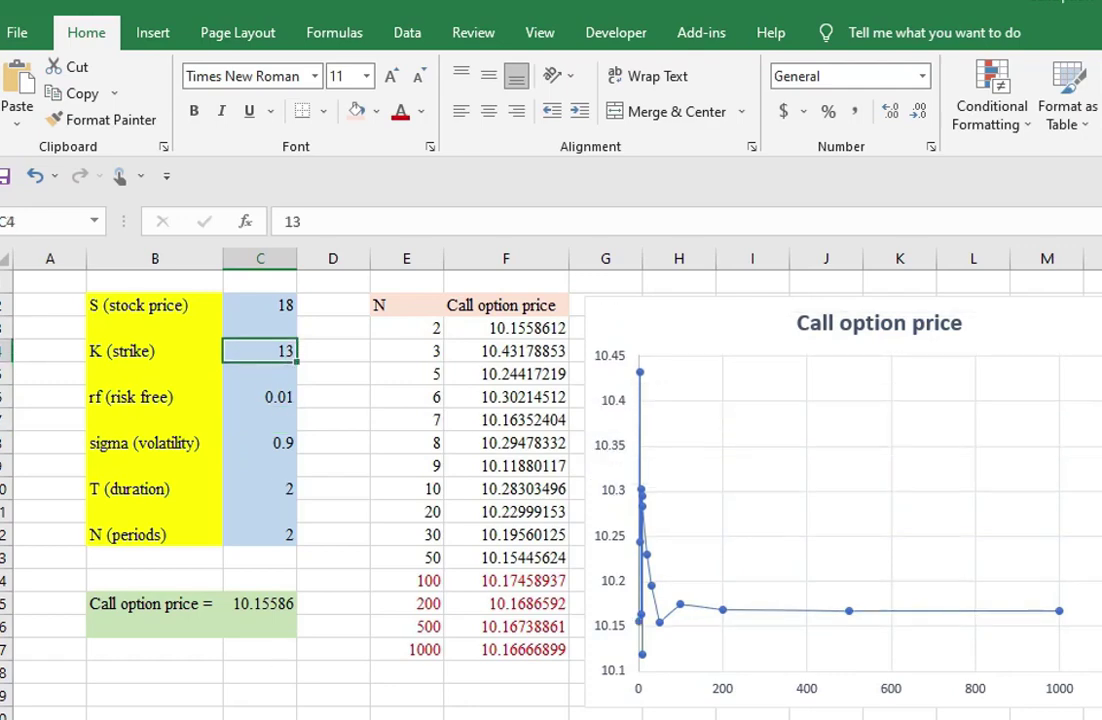
{"action": "type", "text": "1"}
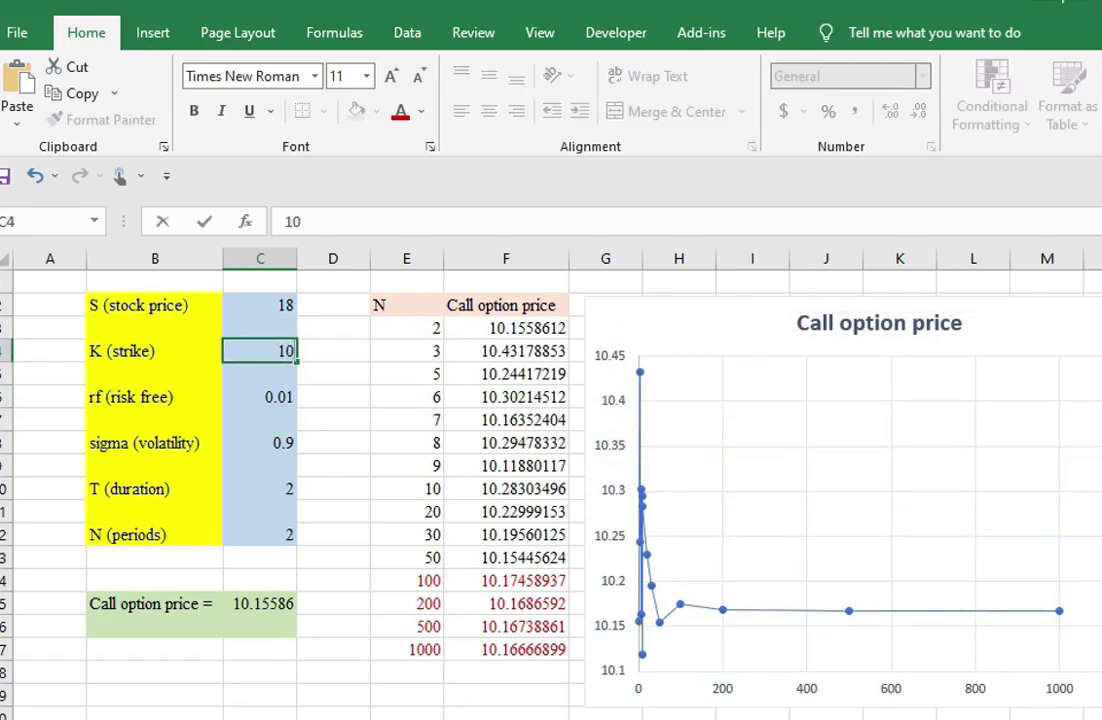